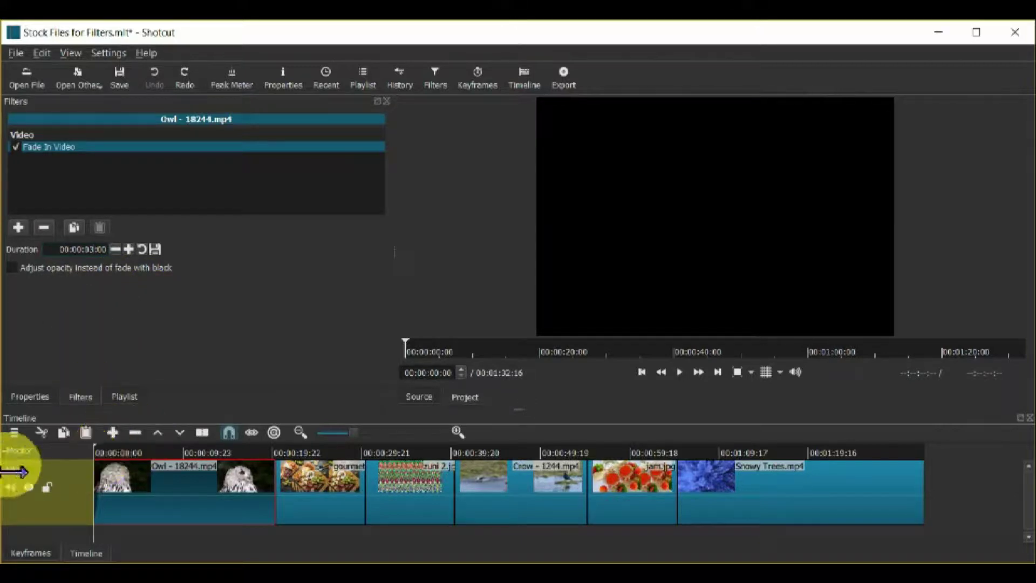
Lengthen the Owl clip's fade-in to 00:00:03:15 on the timeline and preview it from the start
left_click(116, 479)
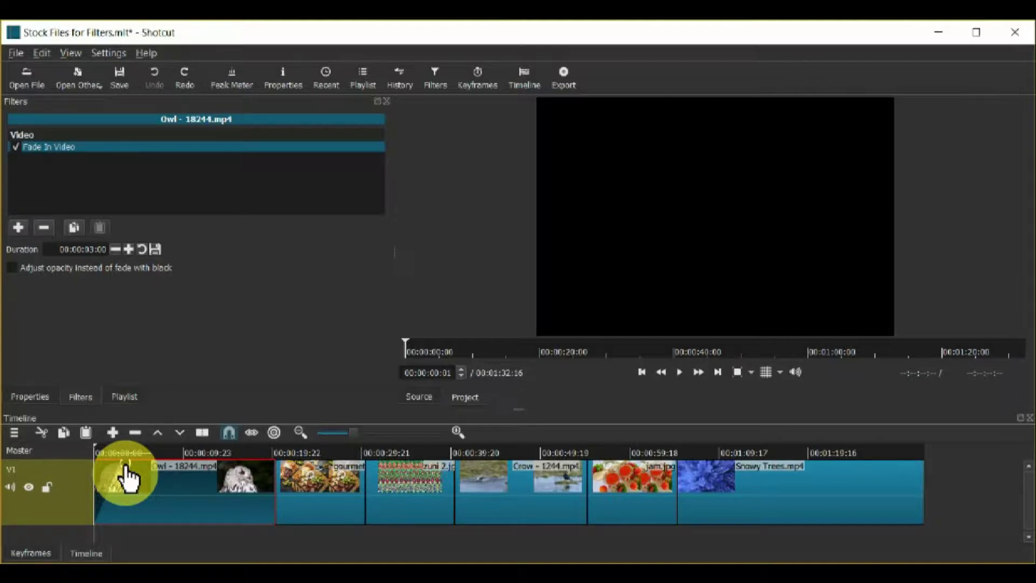
left_click_drag(129, 477, 118, 477)
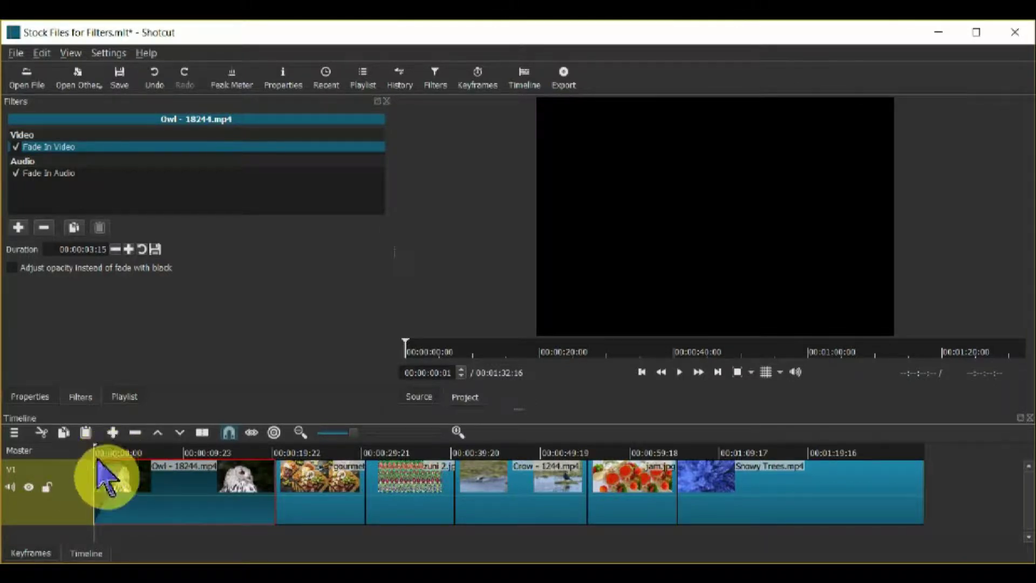
key("space")
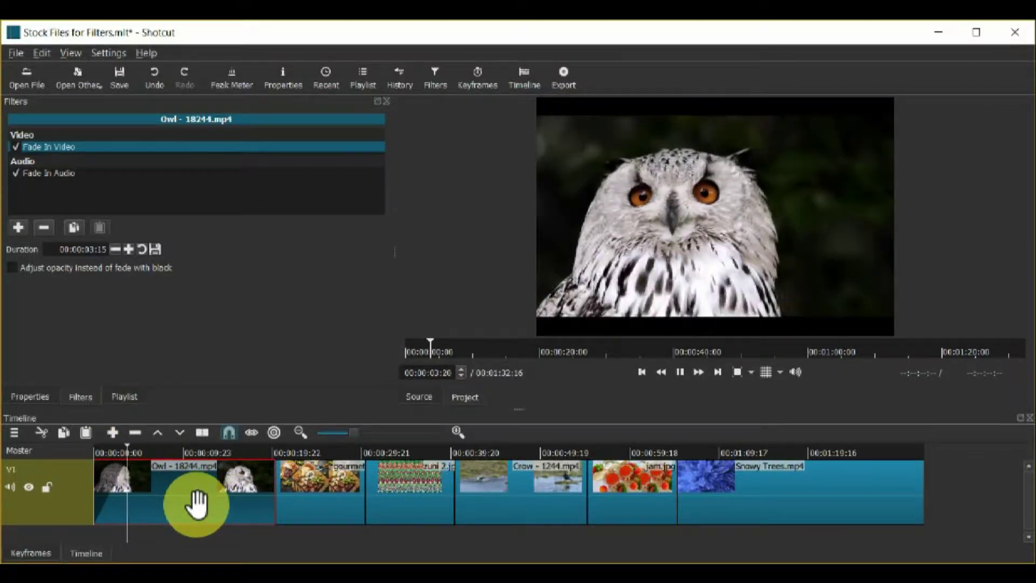
key("Home")
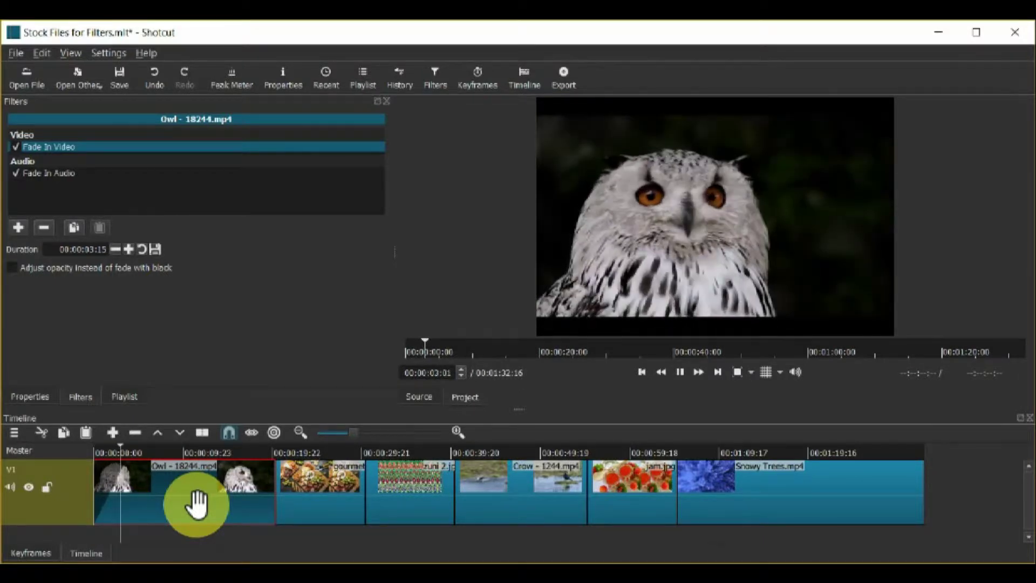
key("space")
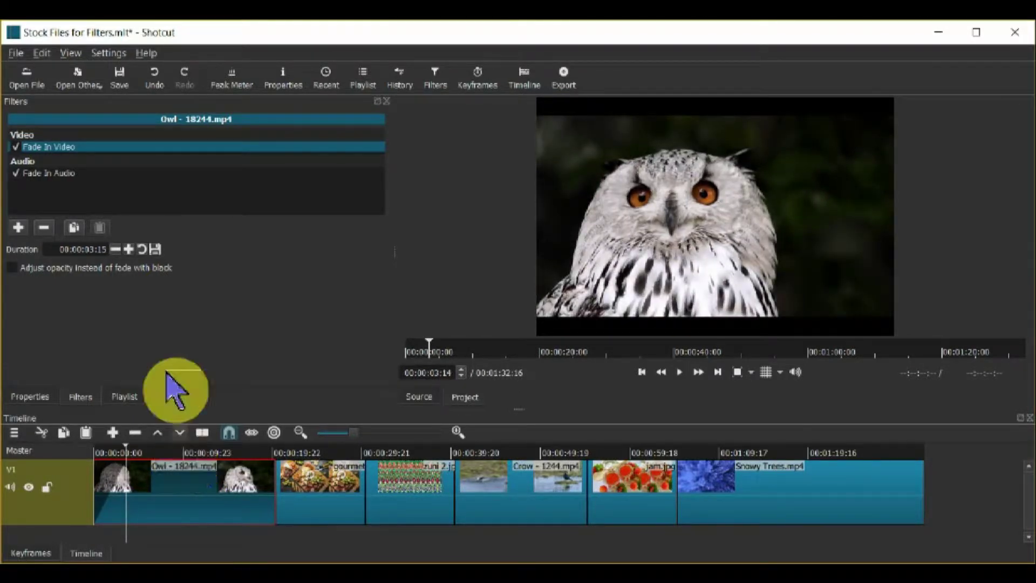
Add a Fade Out Video filter to the Owl clip, extend the fade-out to 00:00:03:01 and preview the clip's ending
left_click(18, 227)
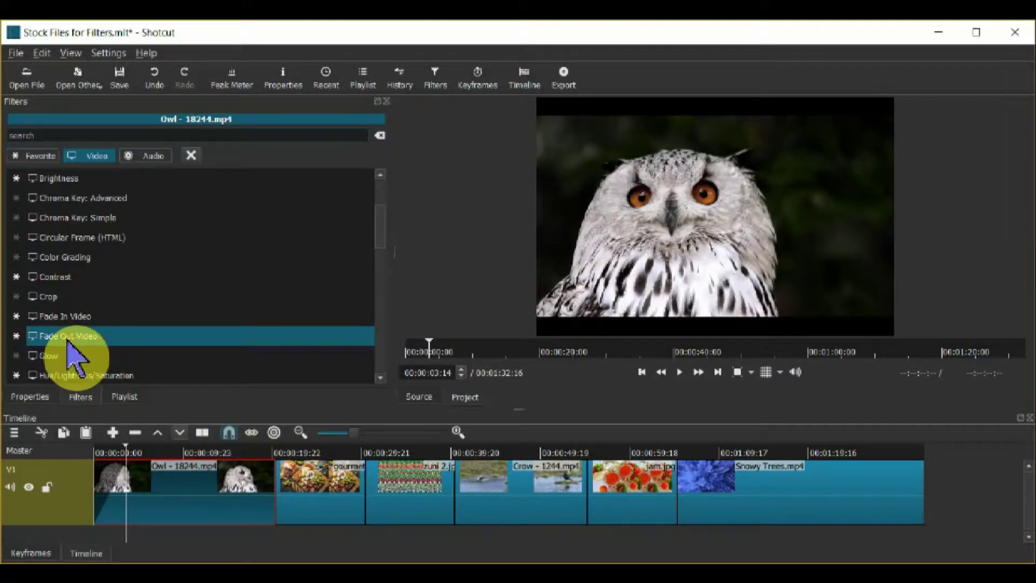
left_click(69, 337)
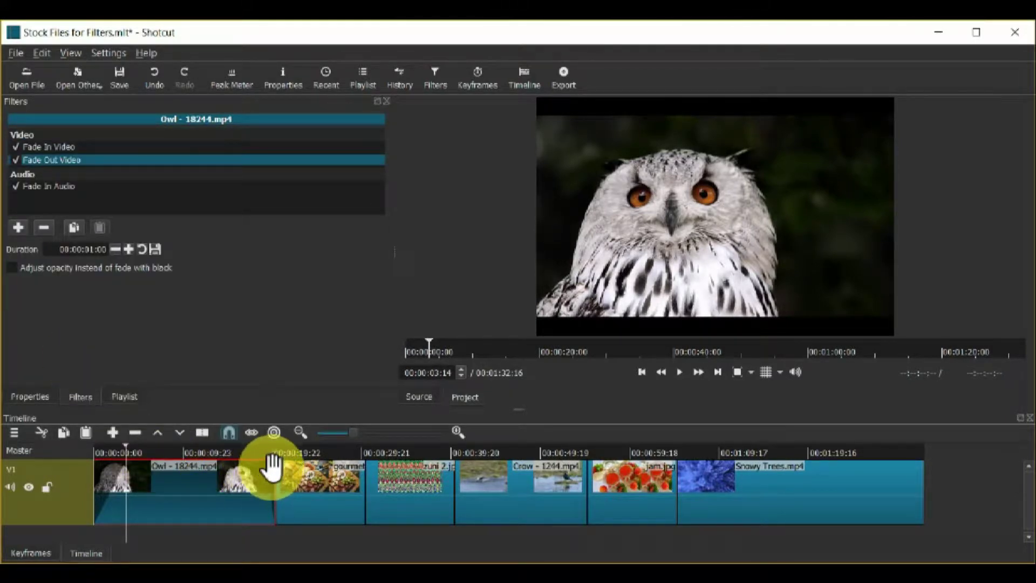
left_click_drag(264, 465, 263, 468)
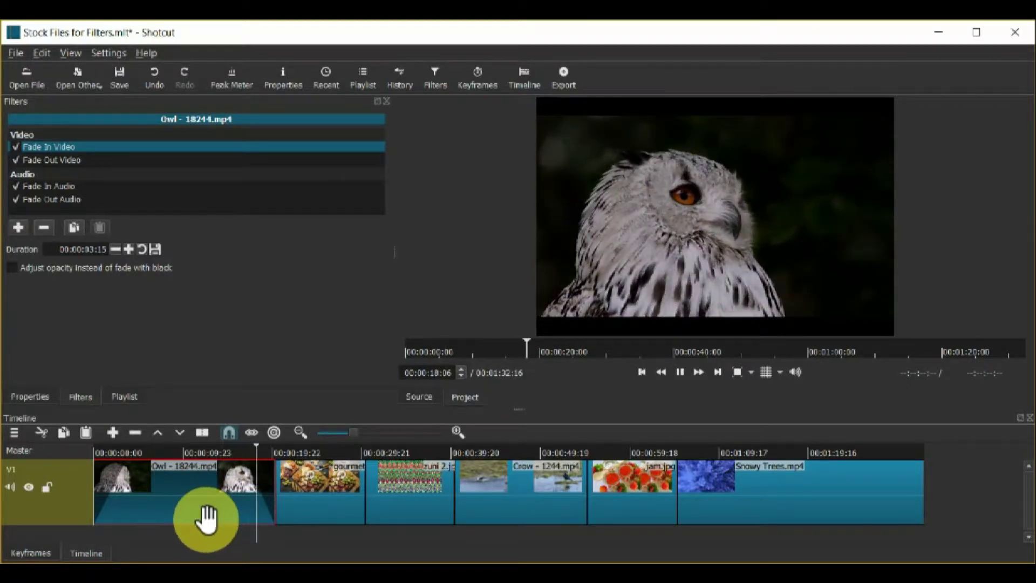
key("space")
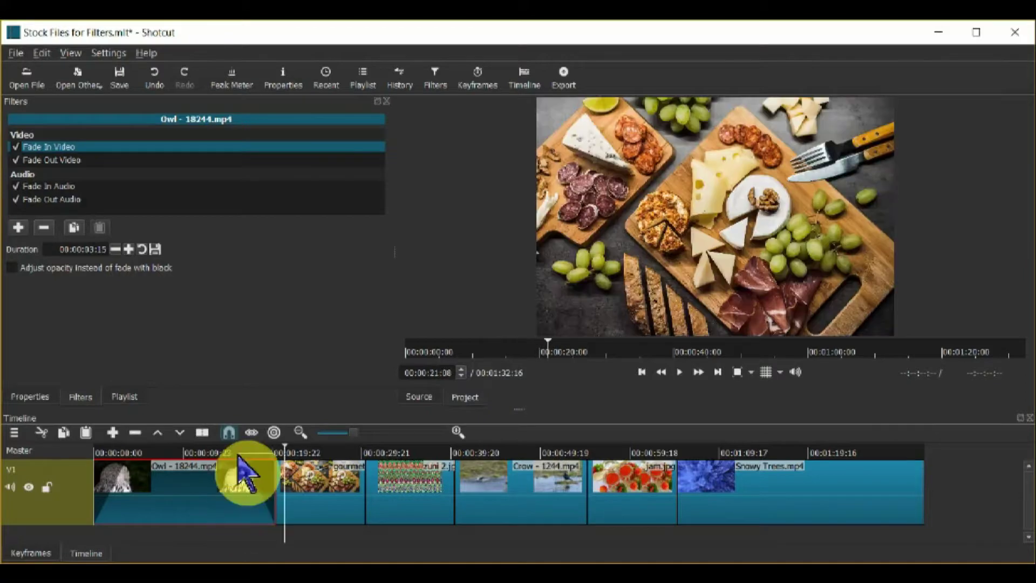
left_click(237, 466)
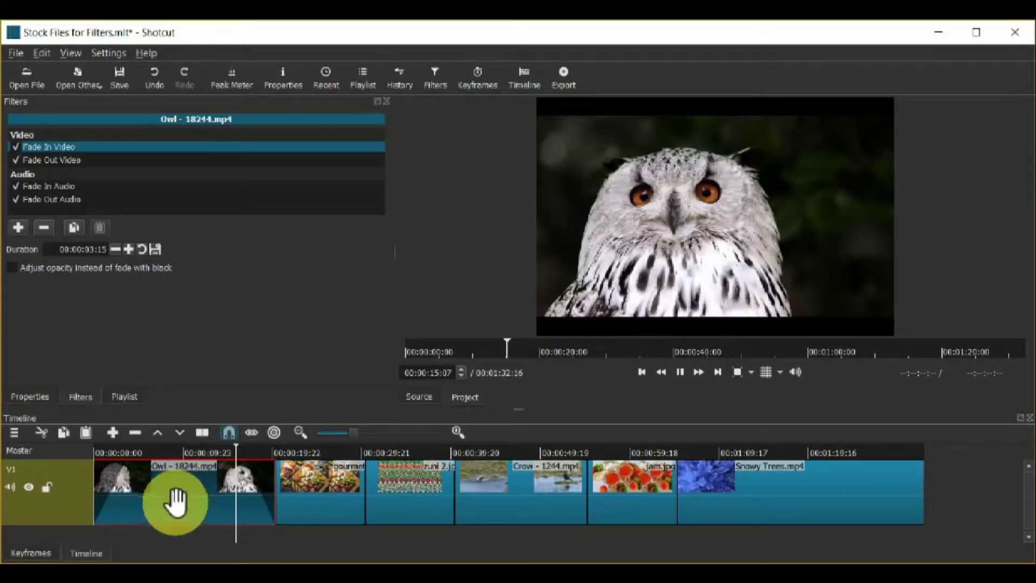
key("space")
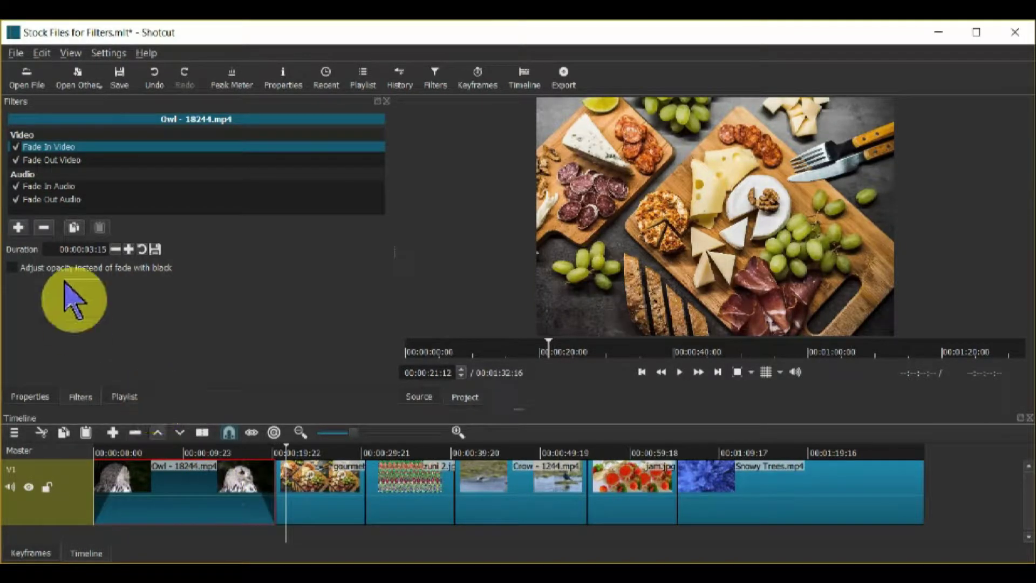
Remove all video and audio fade-in and fade-out filters from the Owl clip
left_click(44, 228)
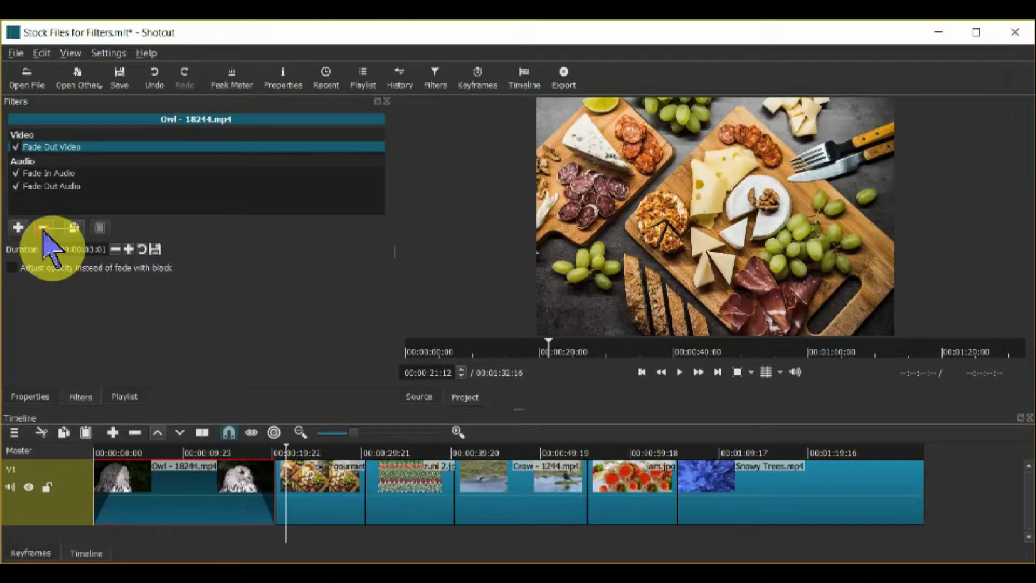
left_click(44, 228)
left_click(44, 227)
left_click(44, 228)
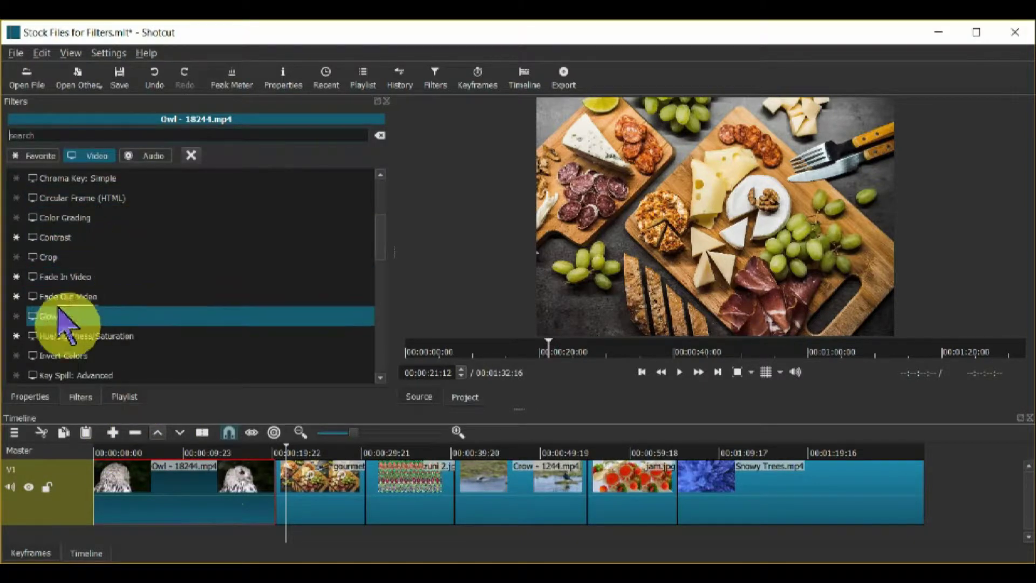
Try the Glow filter on the Owl clip with Blur at 97, 7, 47 and other levels, and remove the filter
left_click(48, 315)
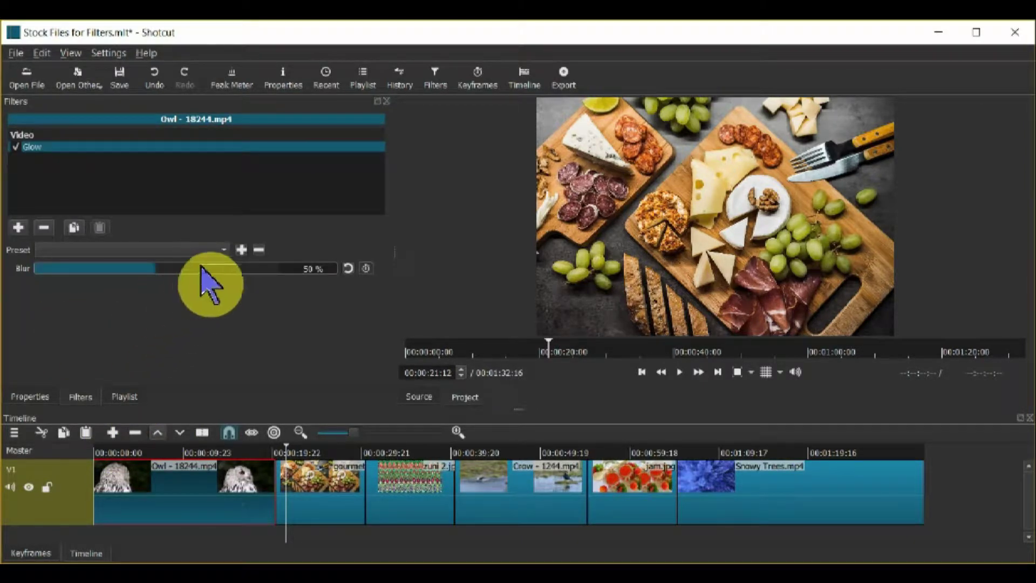
left_click_drag(200, 266, 328, 268)
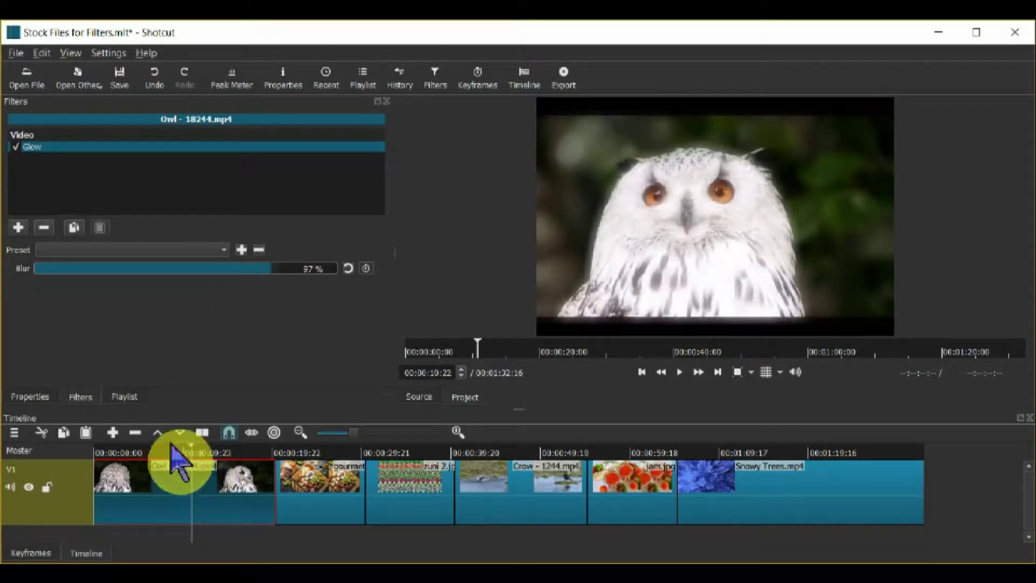
left_click(50, 268)
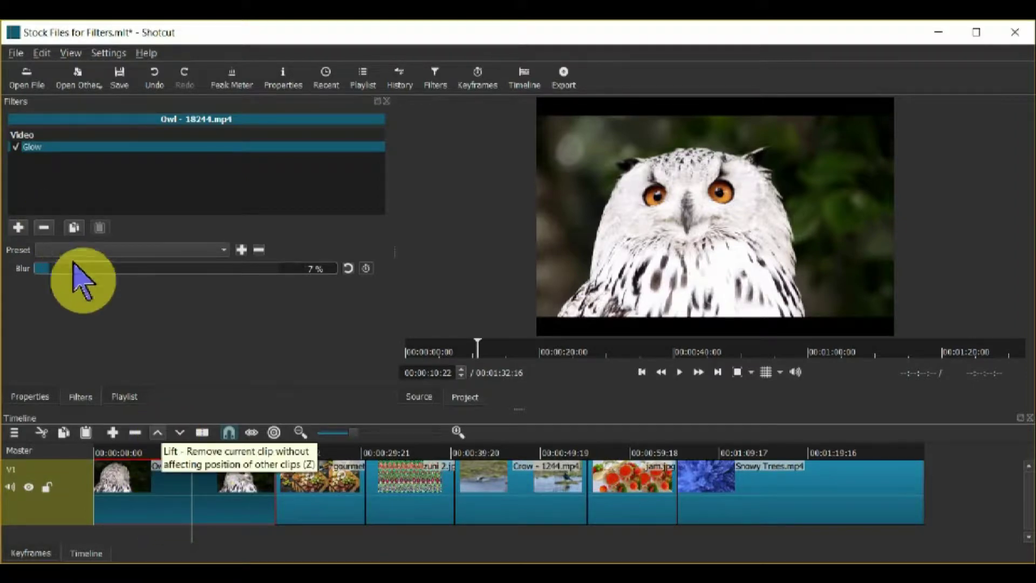
left_click_drag(64, 268, 199, 273)
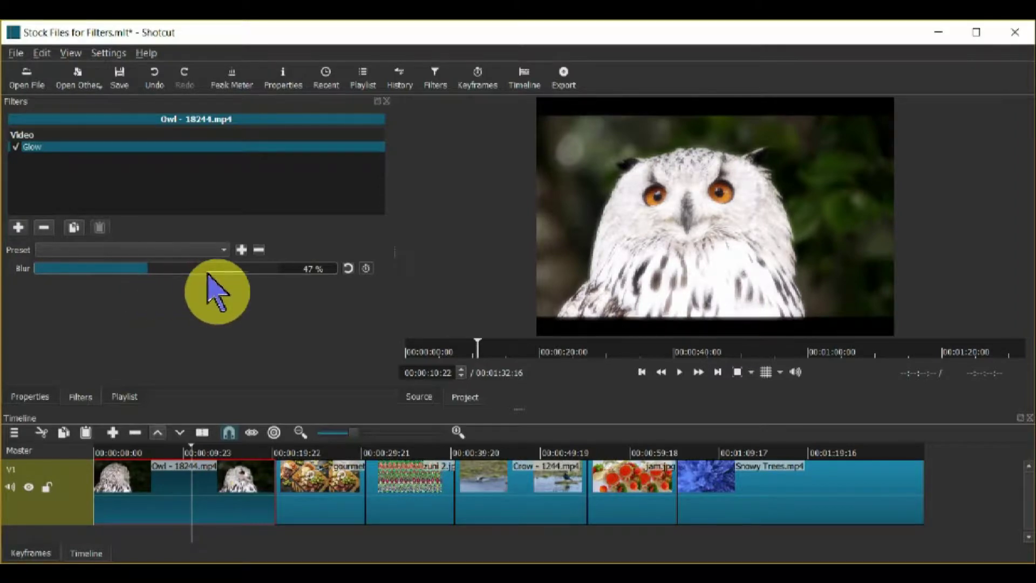
left_click(268, 273)
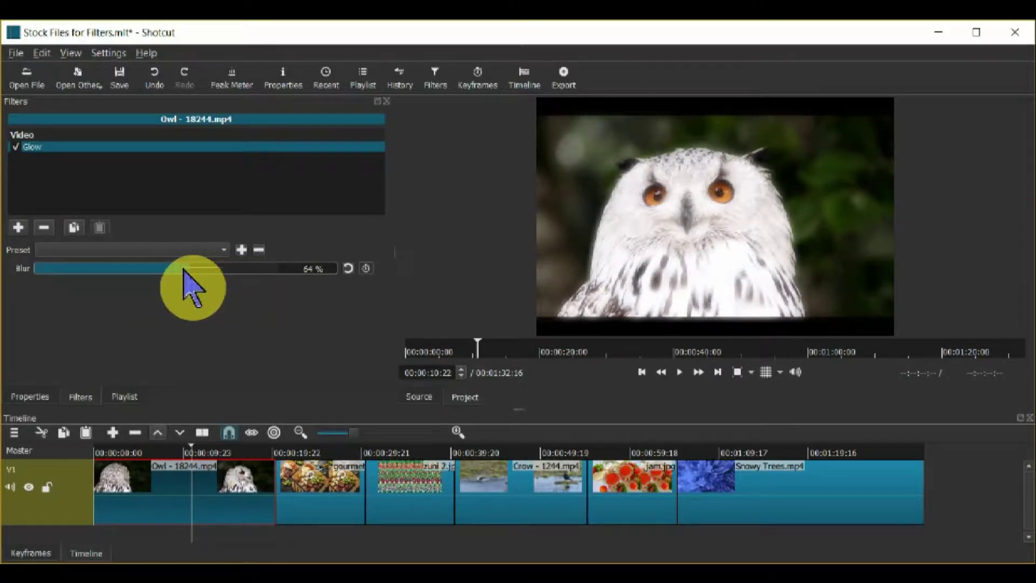
left_click(44, 229)
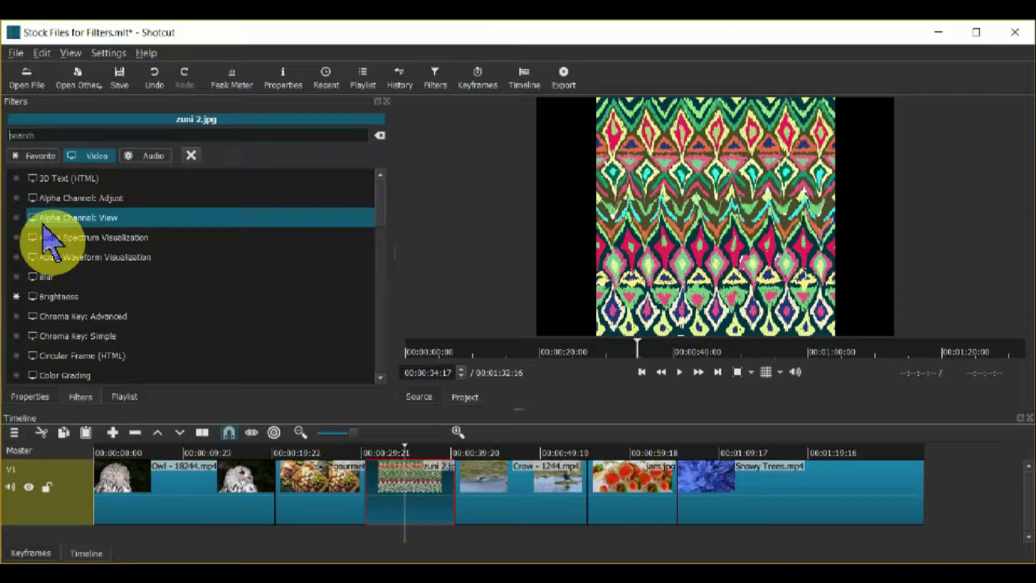
Apply a Hue/Lightness/Saturation filter to the zuni 2.jpg clip and try several Hue levels, ending at 94 %
scroll(51, 243, "down", 4)
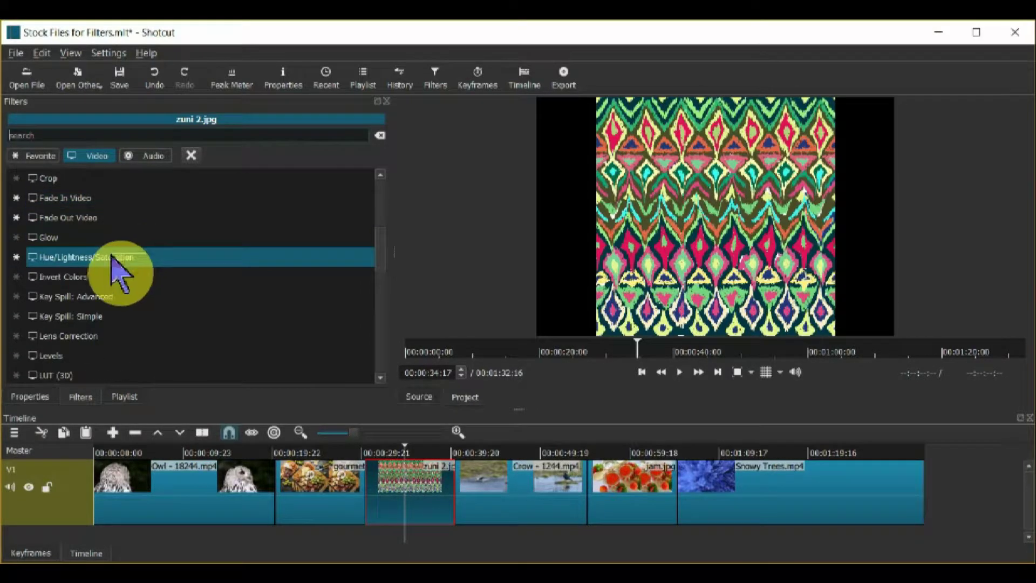
left_click(119, 258)
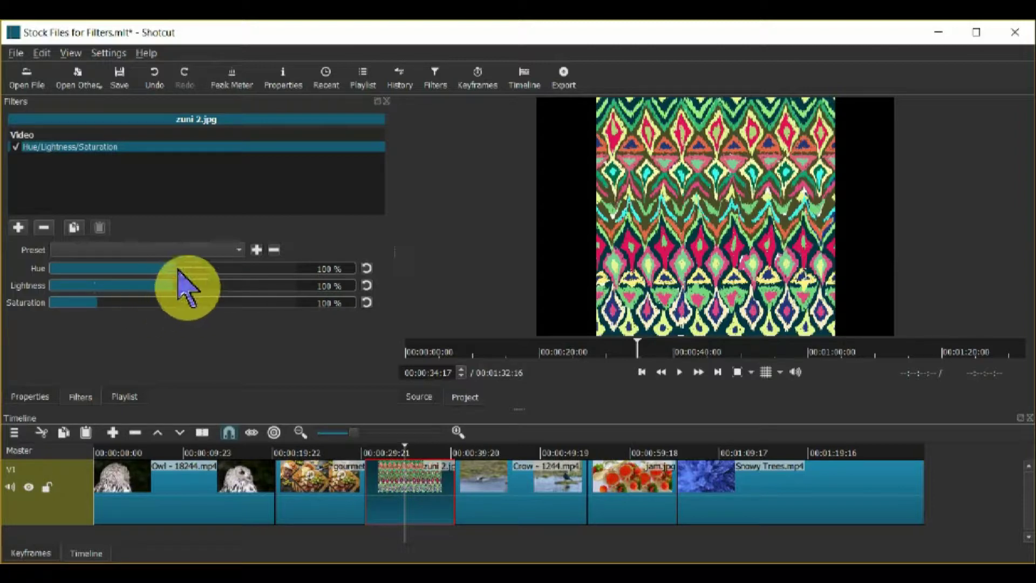
left_click(135, 269)
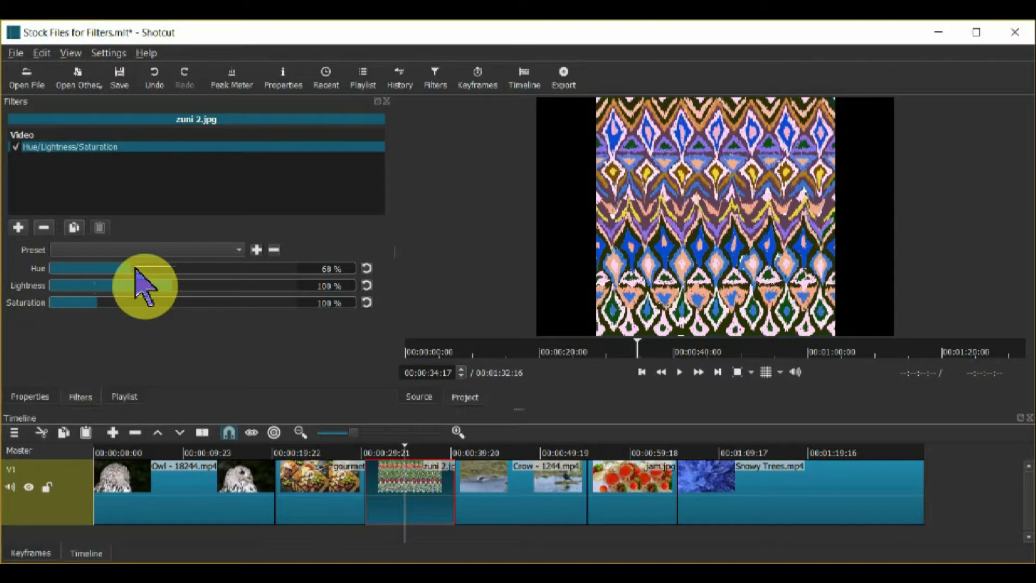
left_click(106, 269)
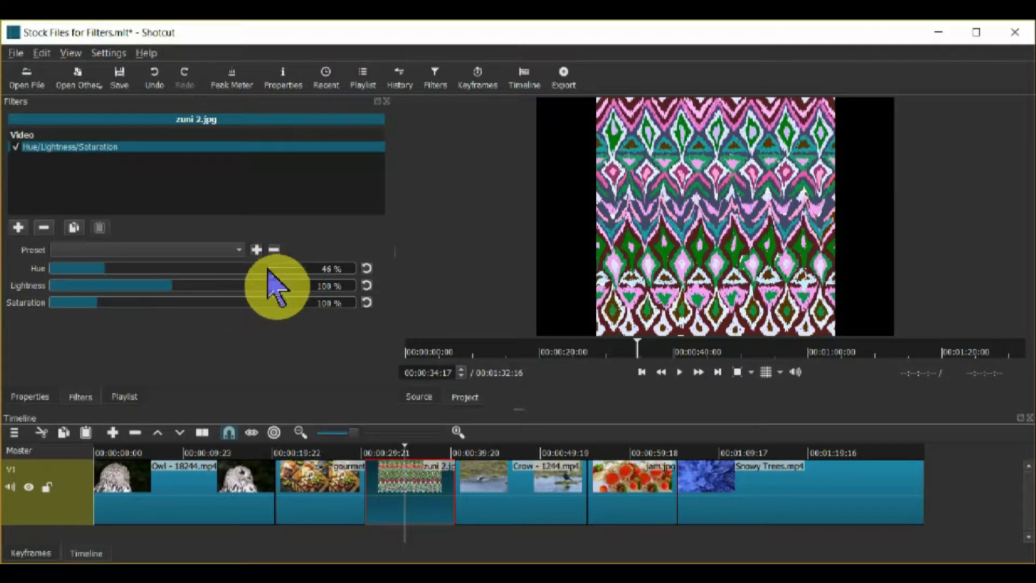
left_click(166, 268)
Adjust the zuni 2.jpg filter to 94 % Lightness, 395 % Saturation and 65 % Hue
left_click(221, 285)
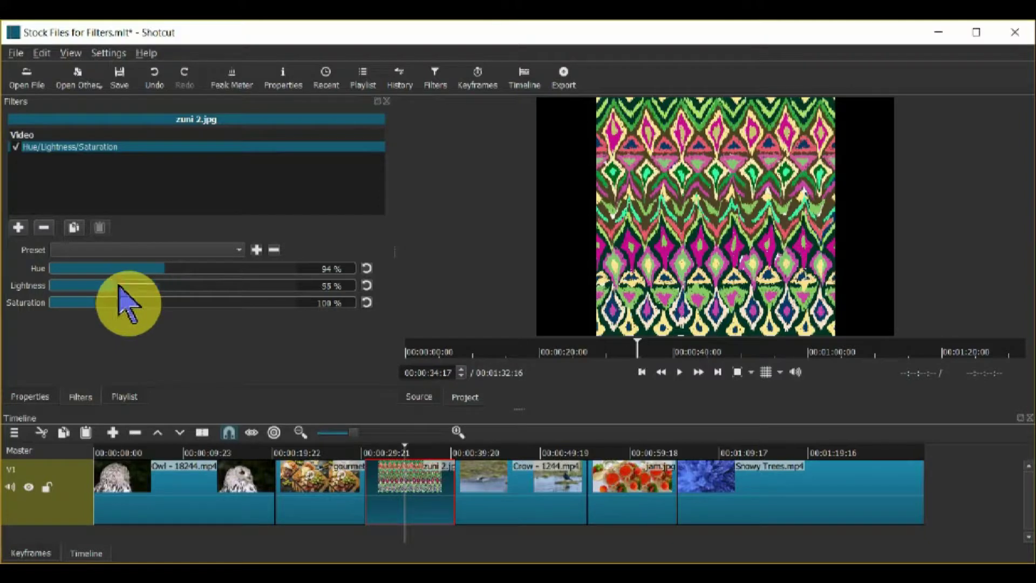
left_click(165, 285)
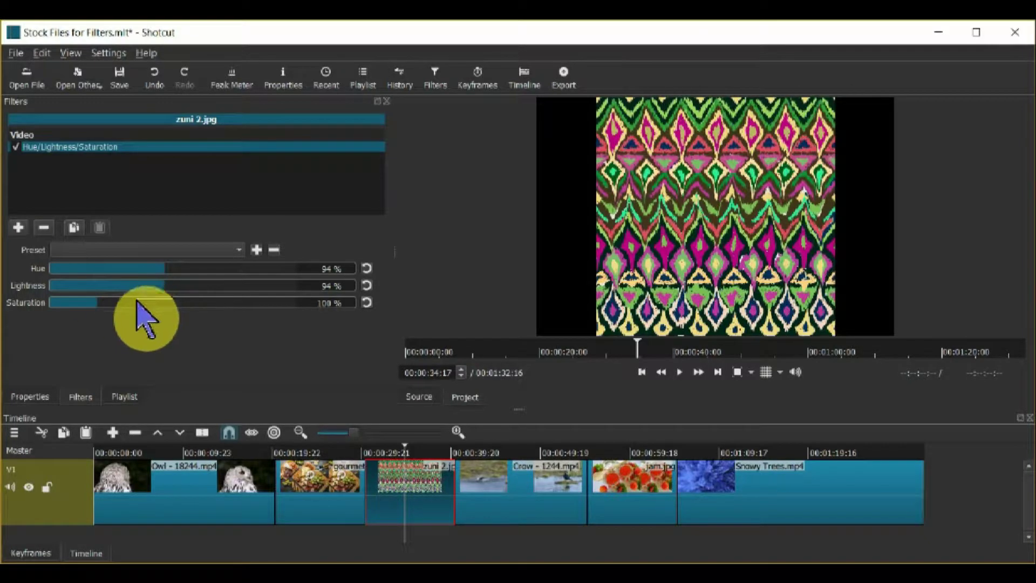
left_click(126, 303)
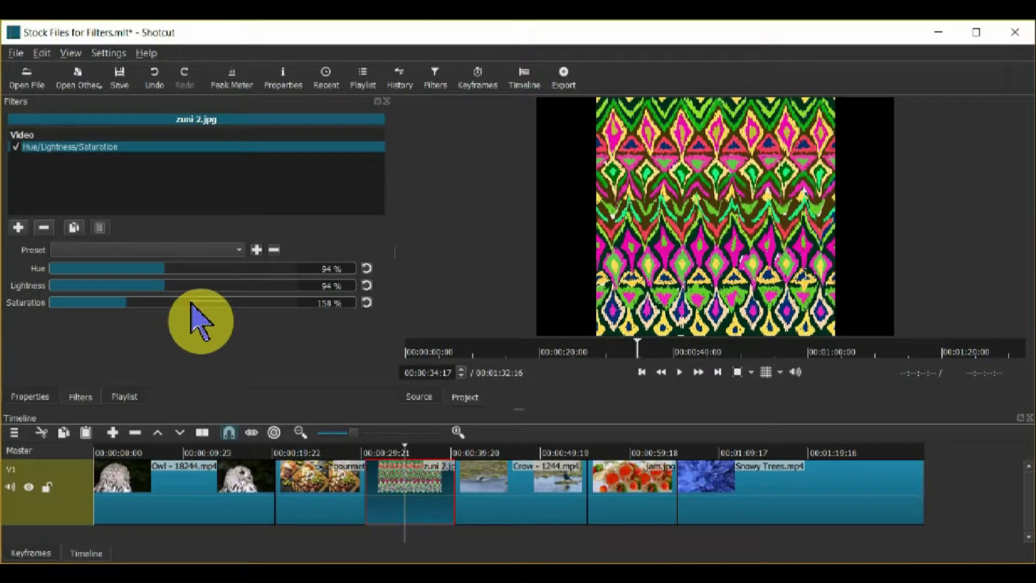
left_click(189, 303)
left_click(244, 302)
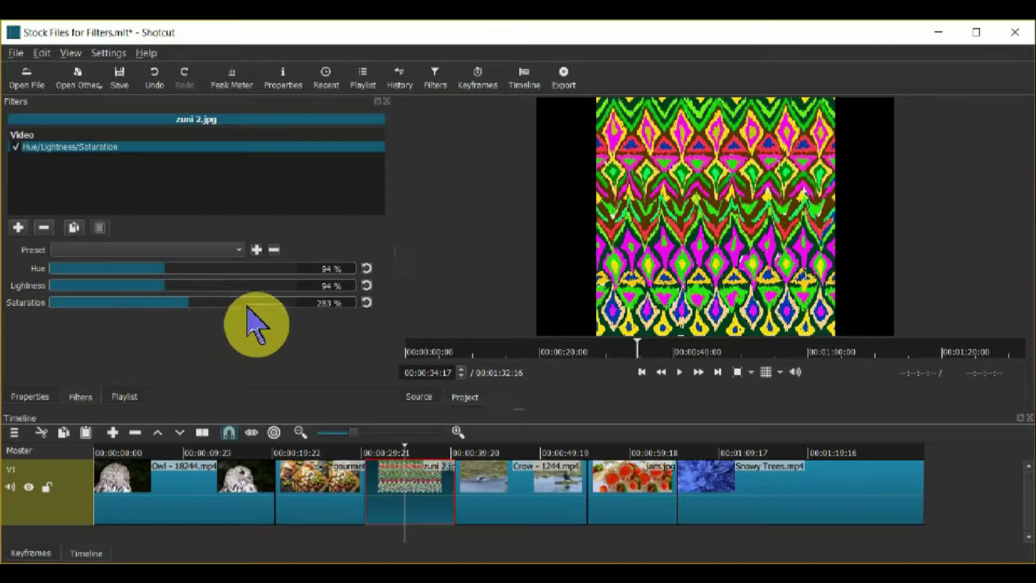
left_click(212, 269)
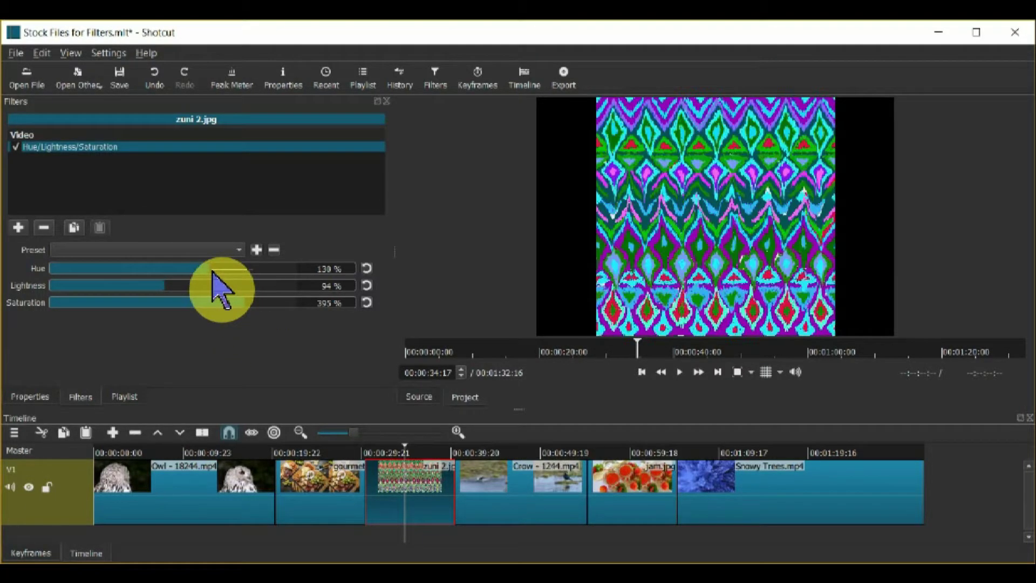
left_click(128, 268)
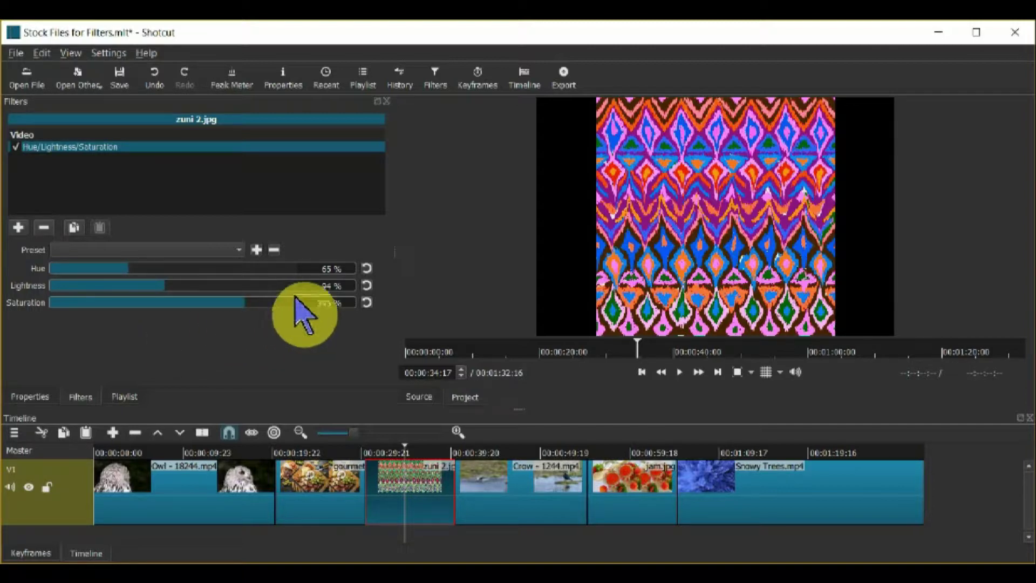
Test the Invert Colors filter on zuni 2.jpg in place of Hue/Lightness/Saturation, and remove it
key("ctrl+f")
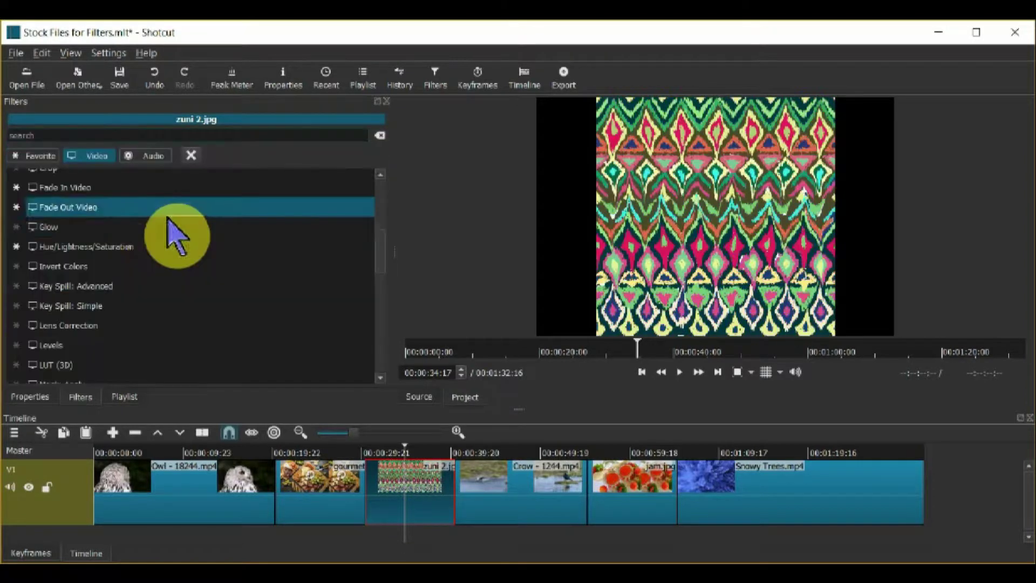
left_click(67, 270)
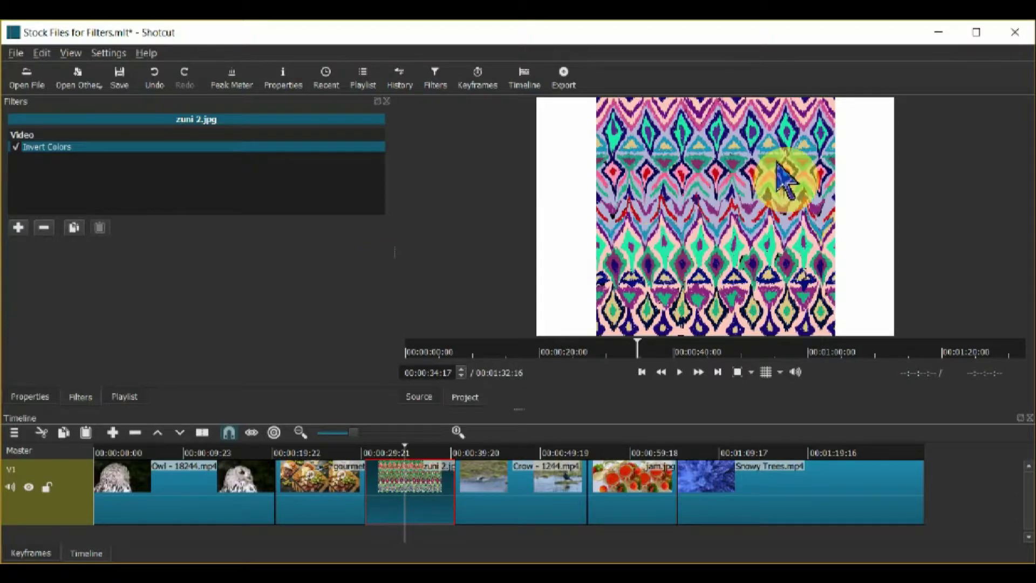
left_click(44, 227)
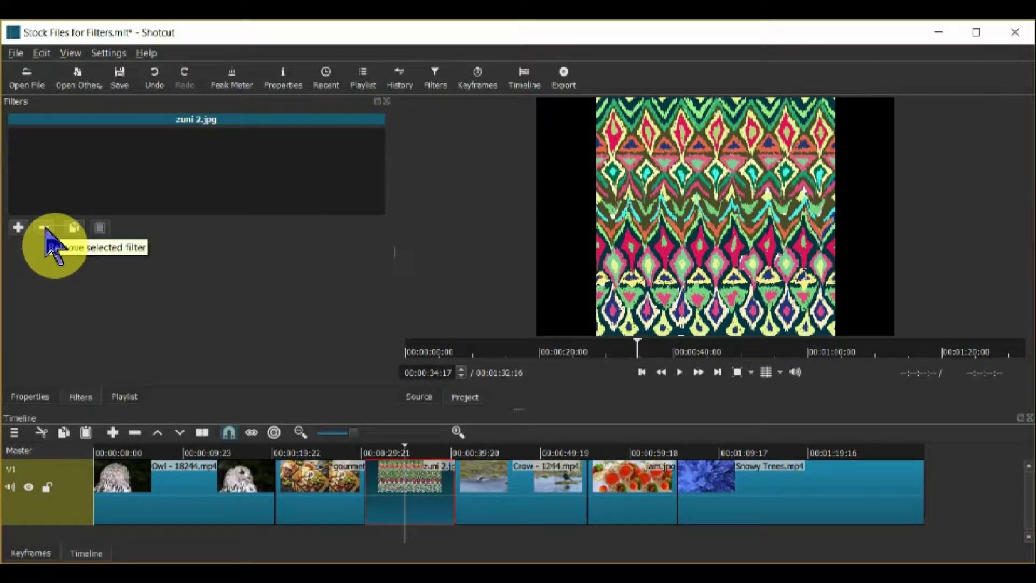
Apply a Lens Correction filter to zuni 2.jpg with X Center 0.288, Y Center 0.133 and Correction at Center 0.257
left_click(18, 227)
scroll(111, 262, "down", 3)
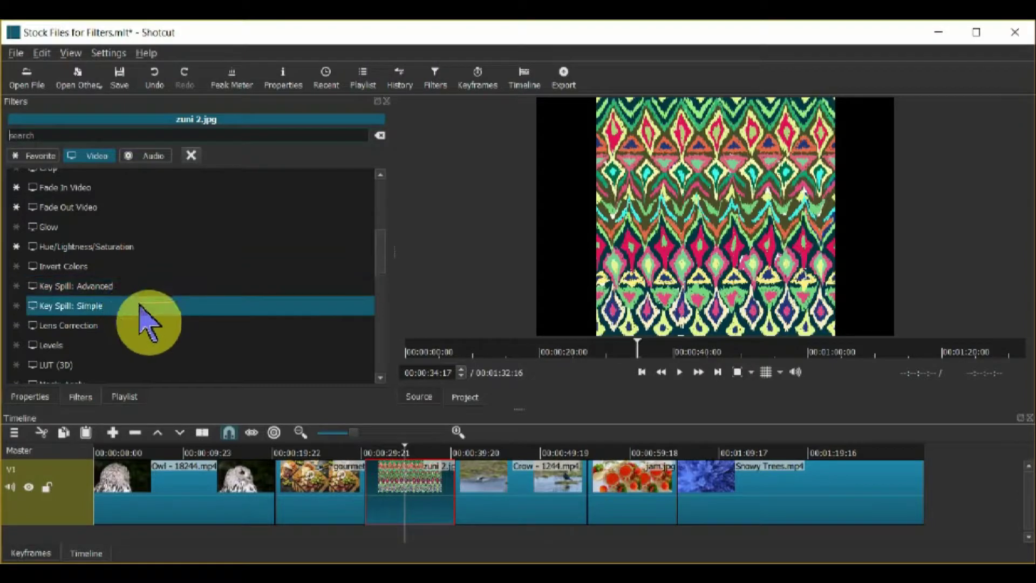
left_click(49, 329)
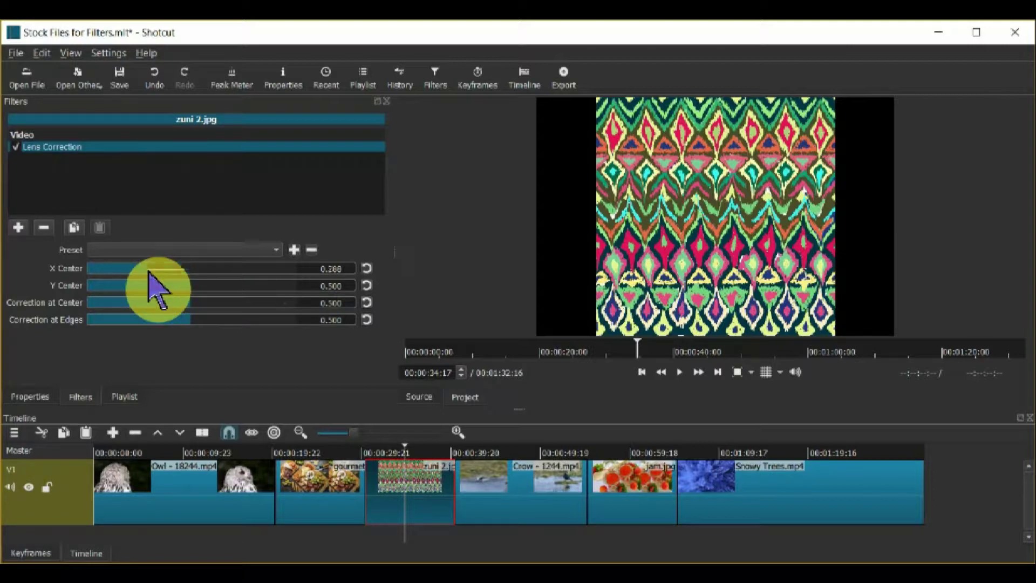
left_click(142, 303)
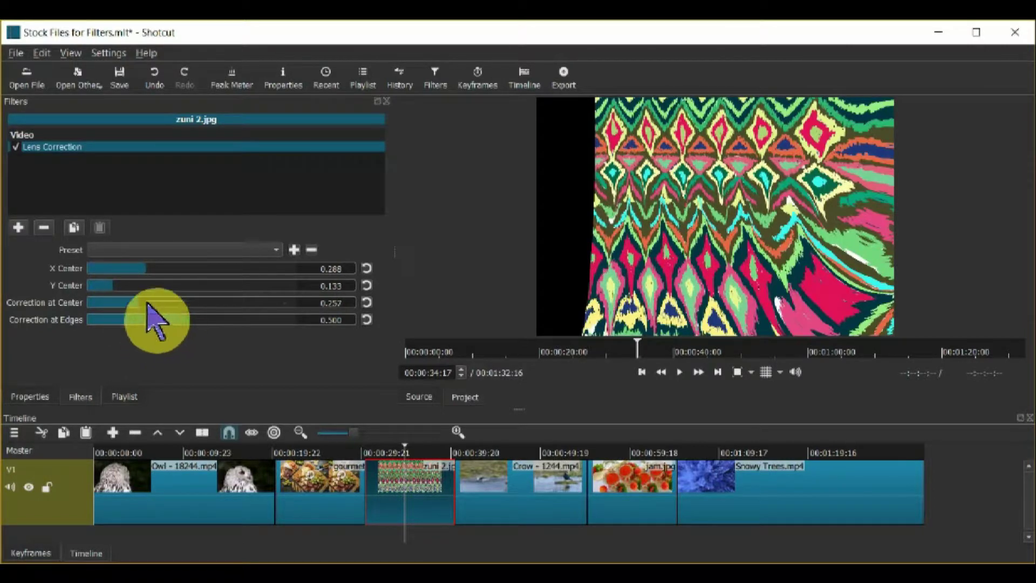
Try other Lens Correction values on zuni 2.jpg, reset all four to 0.500 and remove the filter
left_click_drag(135, 305, 171, 275)
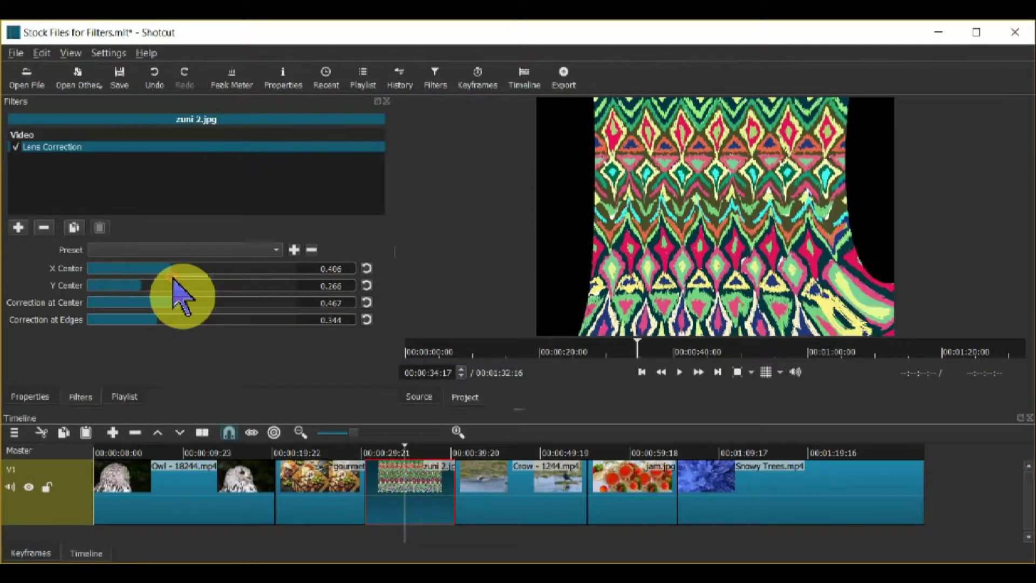
left_click(367, 269)
left_click(367, 285)
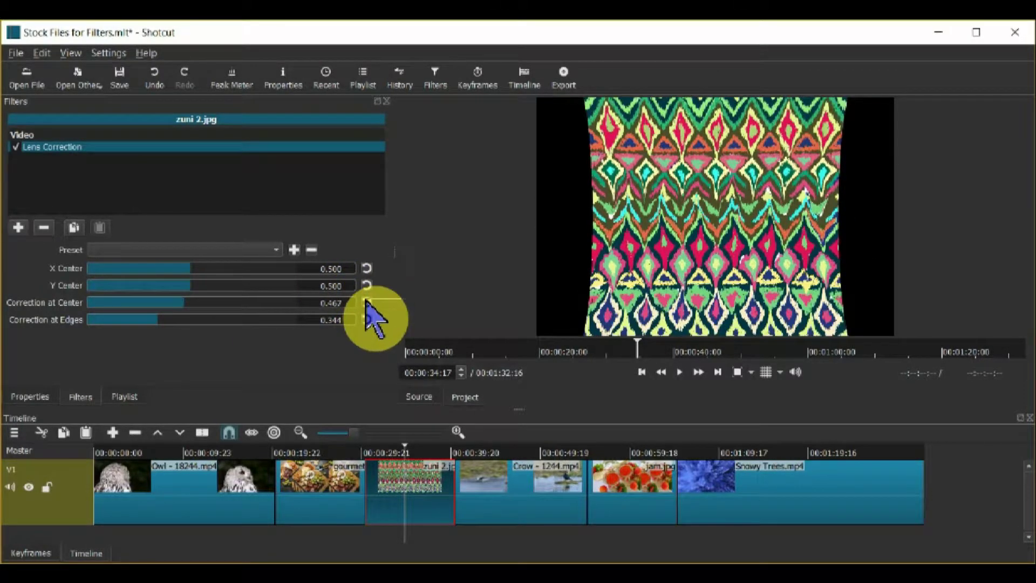
left_click(367, 303)
left_click(368, 319)
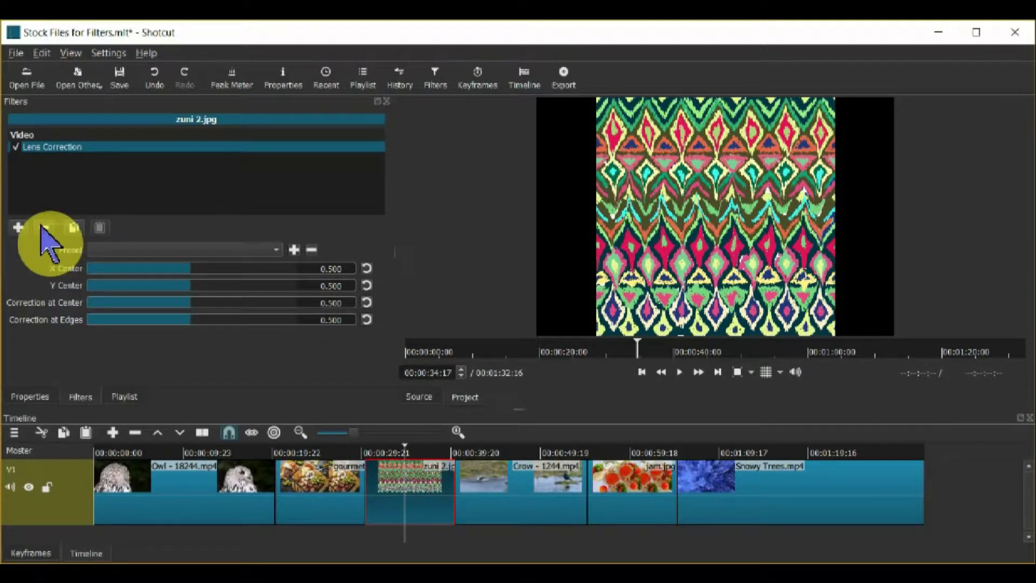
left_click(45, 228)
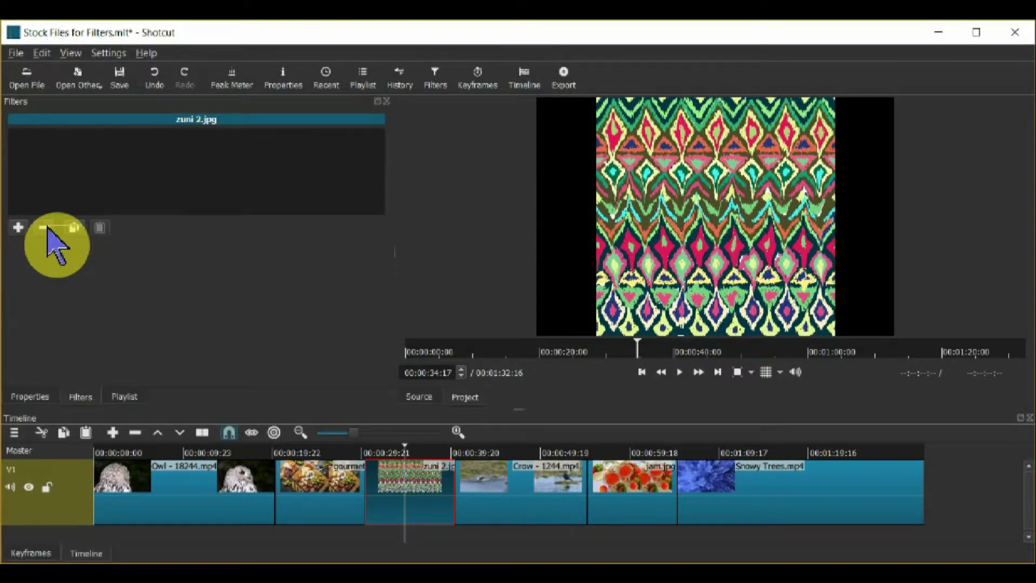
Apply a Levels filter to zuni 2.jpg with Input White 192.5 and Gamma 1.02
left_click(18, 227)
scroll(86, 248, "down", 2)
scroll(86, 248, "down", 3)
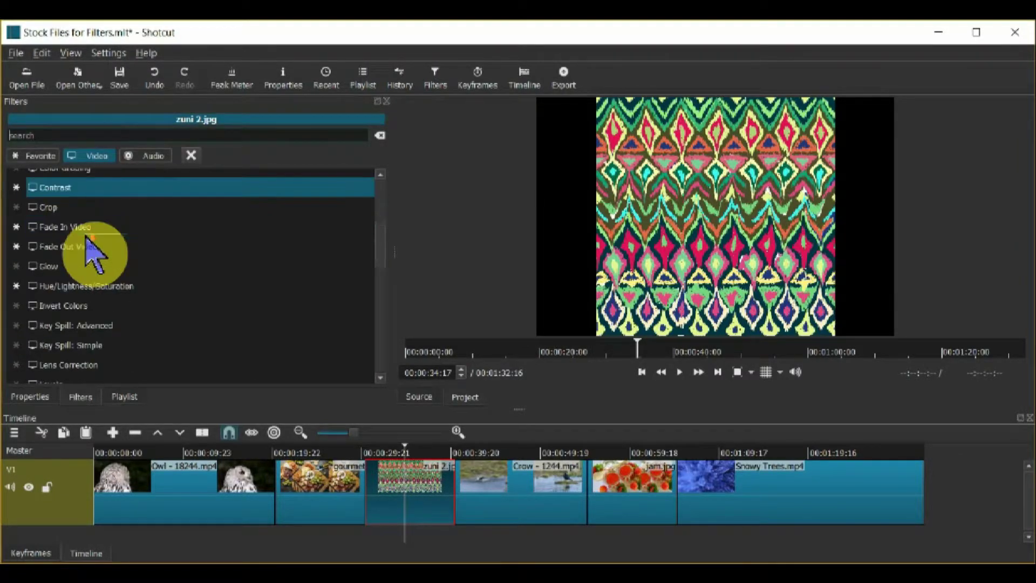
left_click(56, 306)
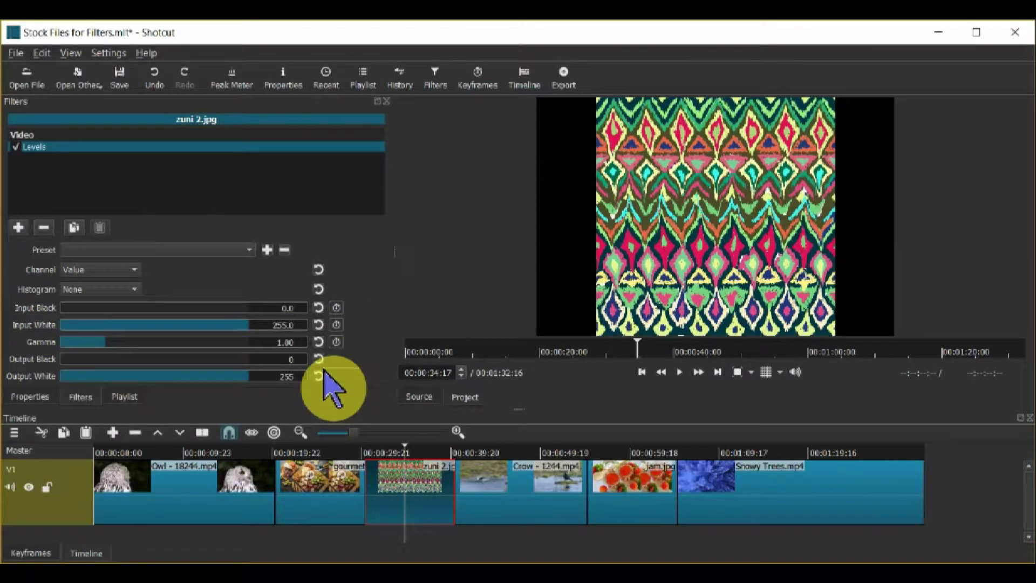
left_click(199, 325)
left_click(149, 342)
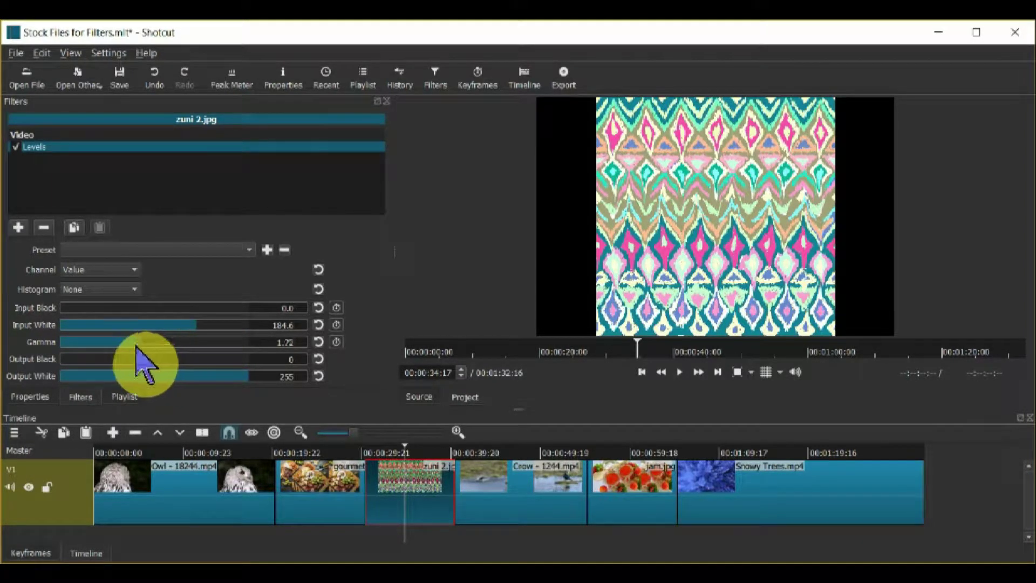
left_click(106, 343)
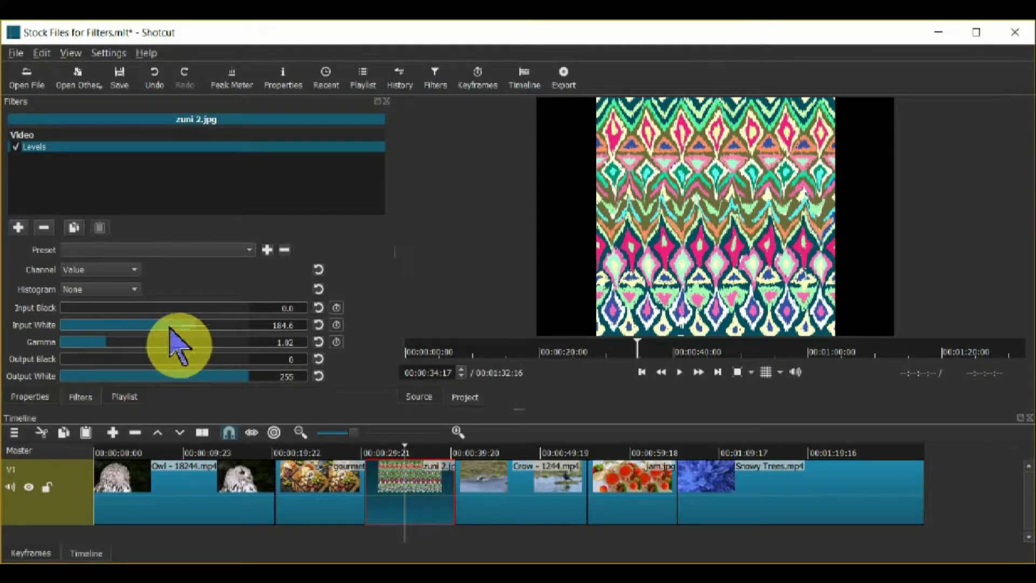
left_click(202, 325)
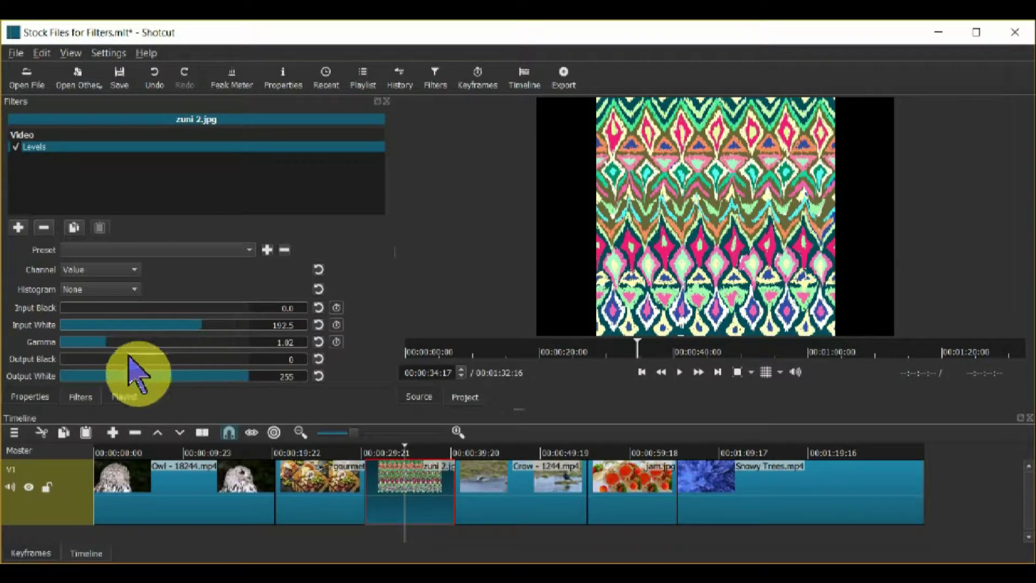
Try several Output Black and Output White levels on zuni 2.jpg, ending at 19 and 255
left_click_drag(128, 359, 89, 359)
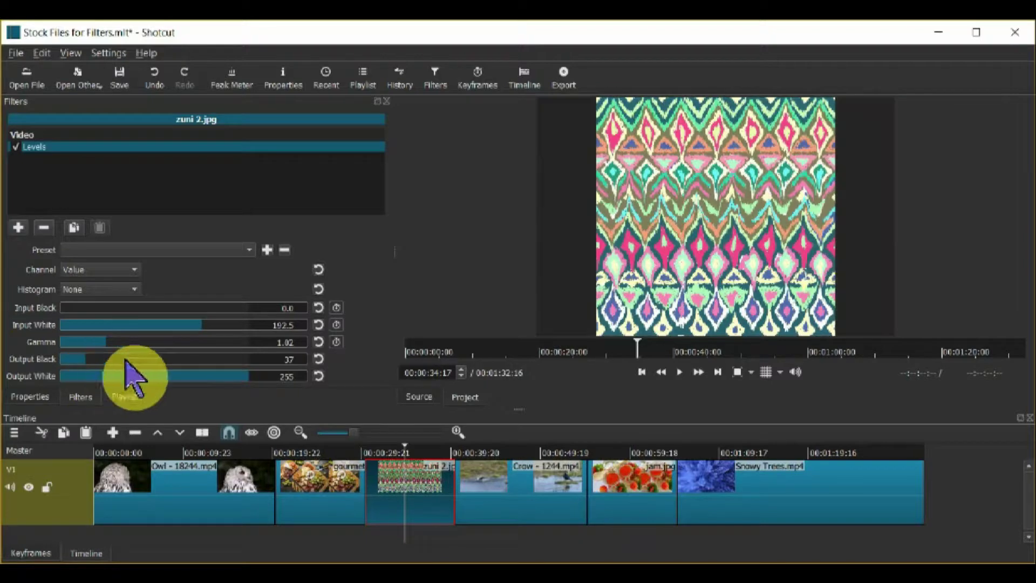
left_click_drag(205, 361, 132, 359)
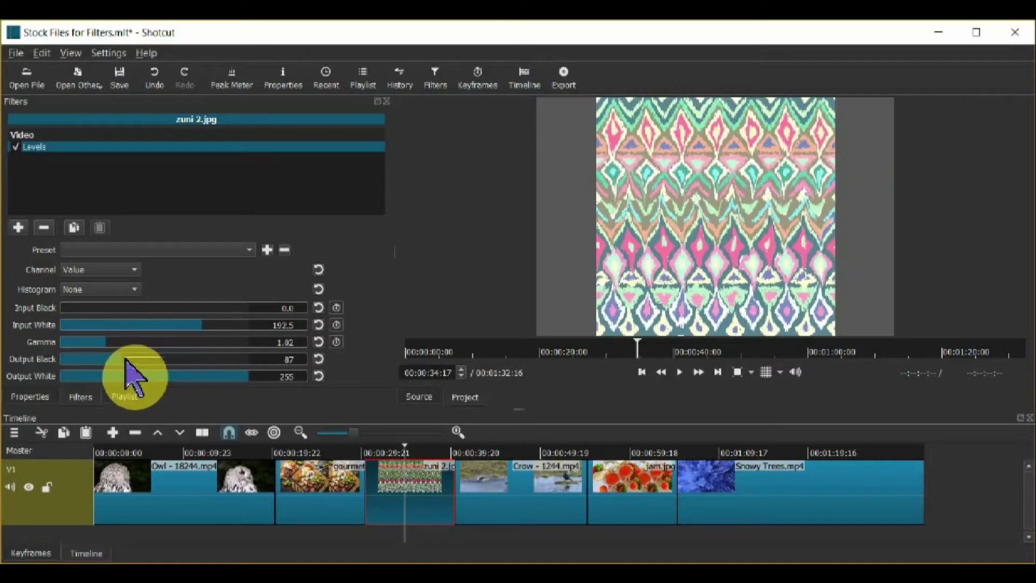
left_click(74, 360)
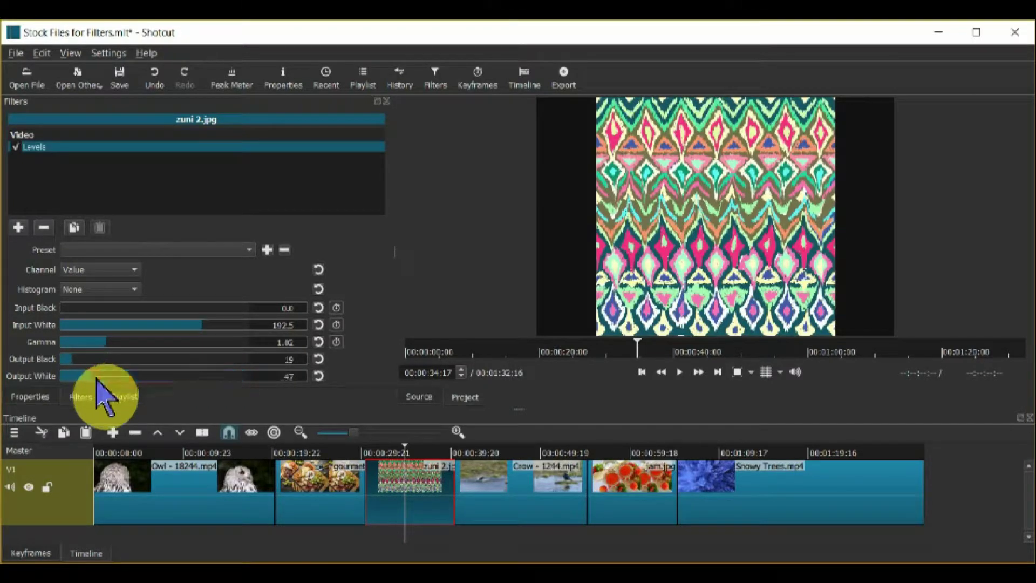
left_click_drag(125, 377, 320, 377)
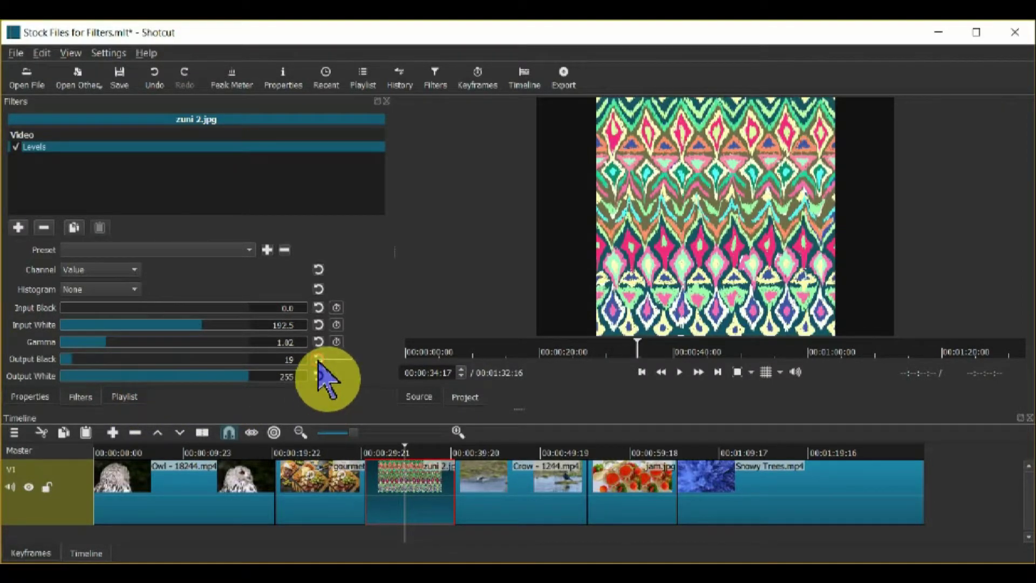
Reset the Levels filter's Output Black, Gamma and Input White on zuni 2.jpg to their defaults
left_click(318, 359)
left_click(319, 342)
left_click(319, 325)
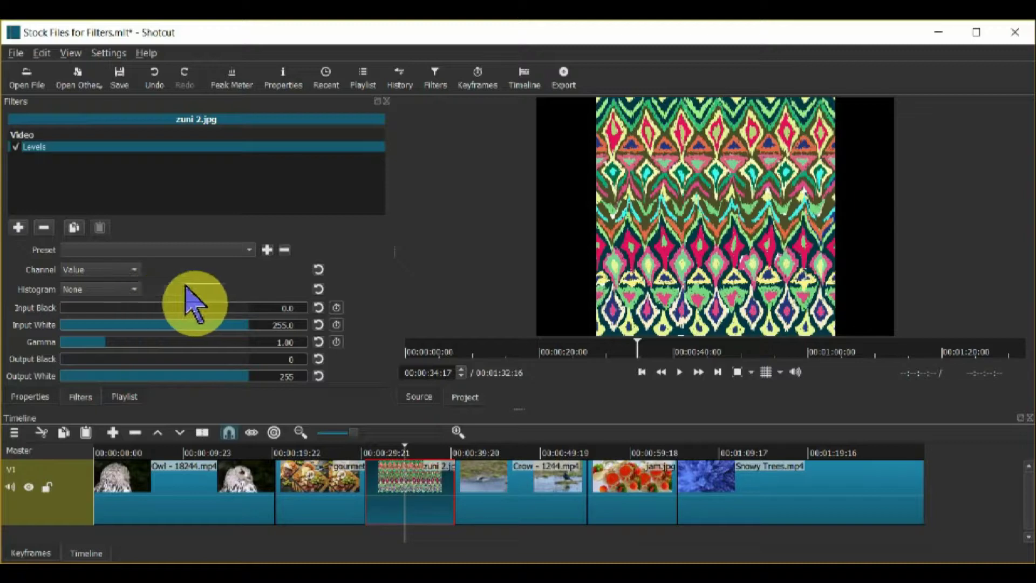
Test the Mirror filter on zuni 2.jpg in place of Levels, and remove it
left_click(18, 227)
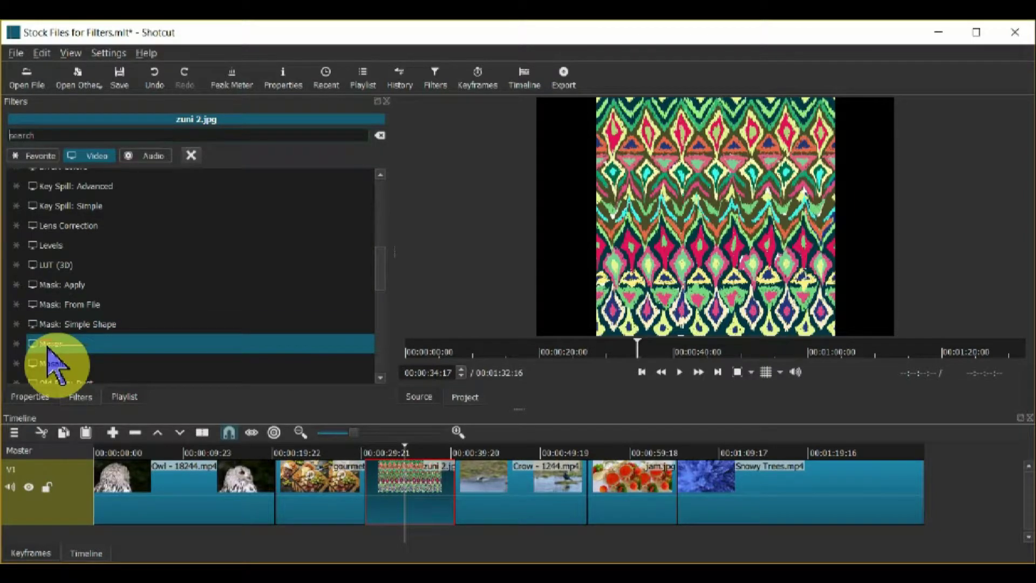
left_click(49, 346)
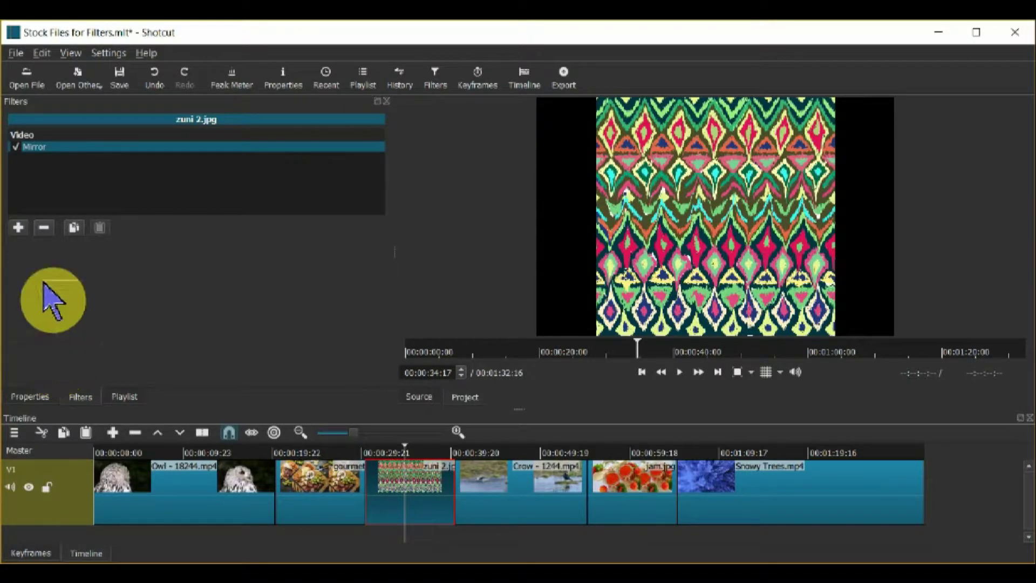
left_click(19, 227)
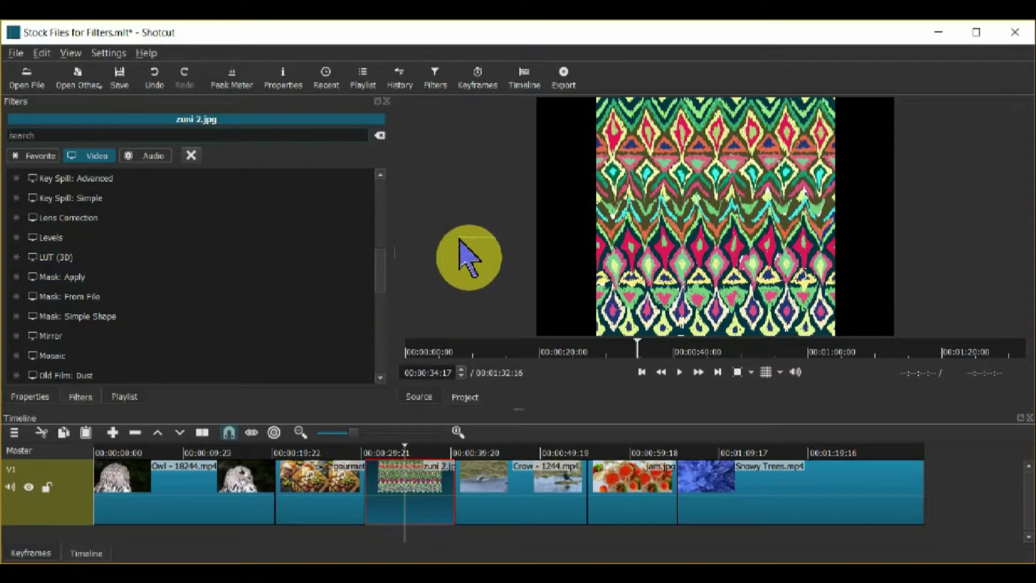
Test the Mirror filter on the Owl - 18244.mp4 clip during playback, and undo it
left_click(164, 453)
left_click(201, 507)
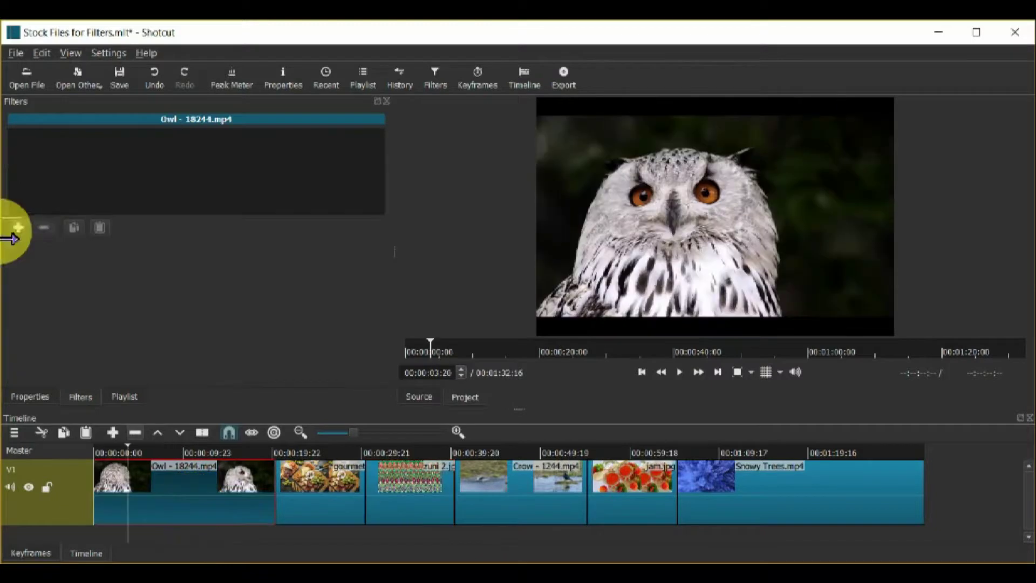
left_click(16, 228)
scroll(104, 243, "down", 3)
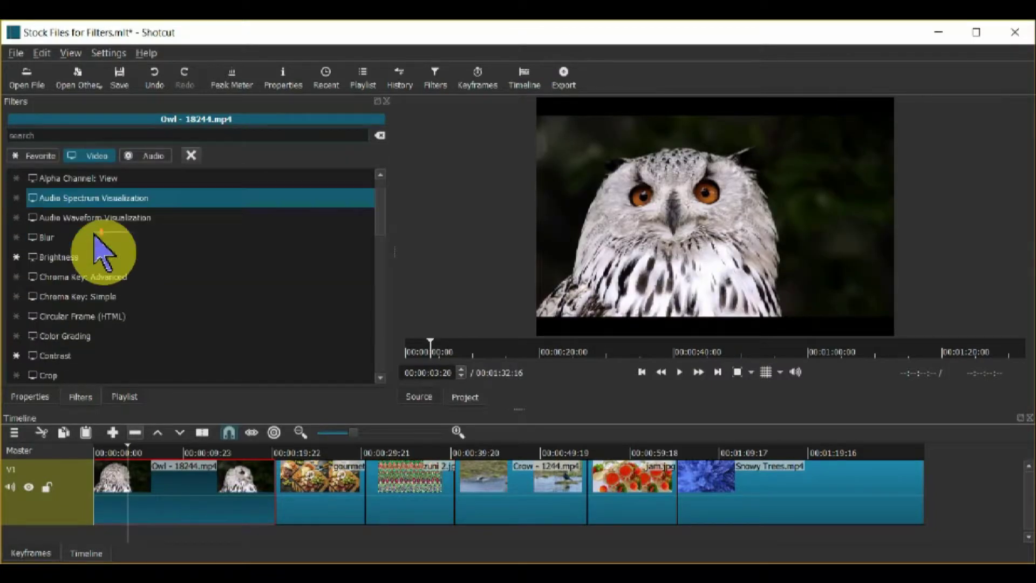
scroll(108, 251, "down", 5)
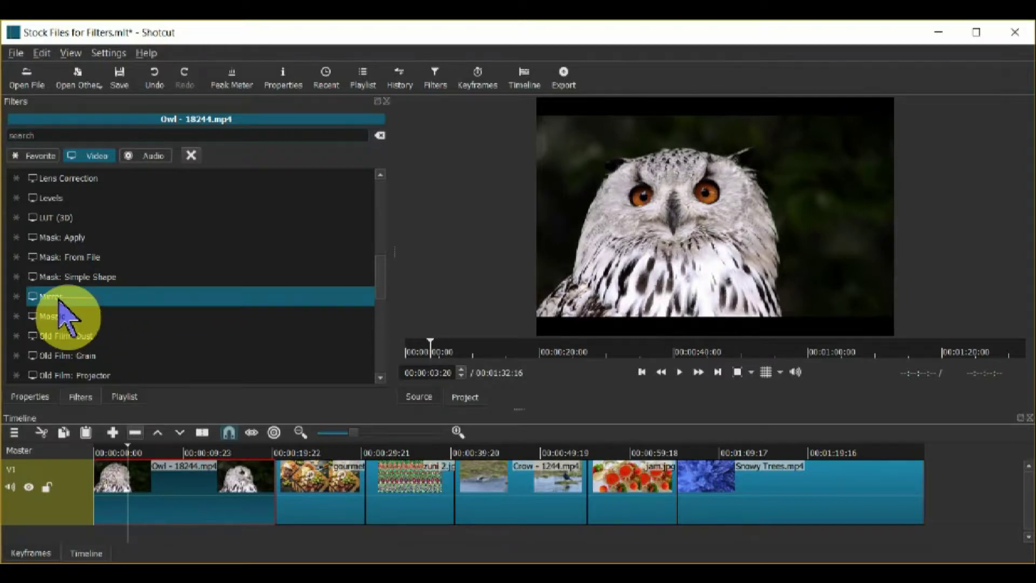
left_click(60, 301)
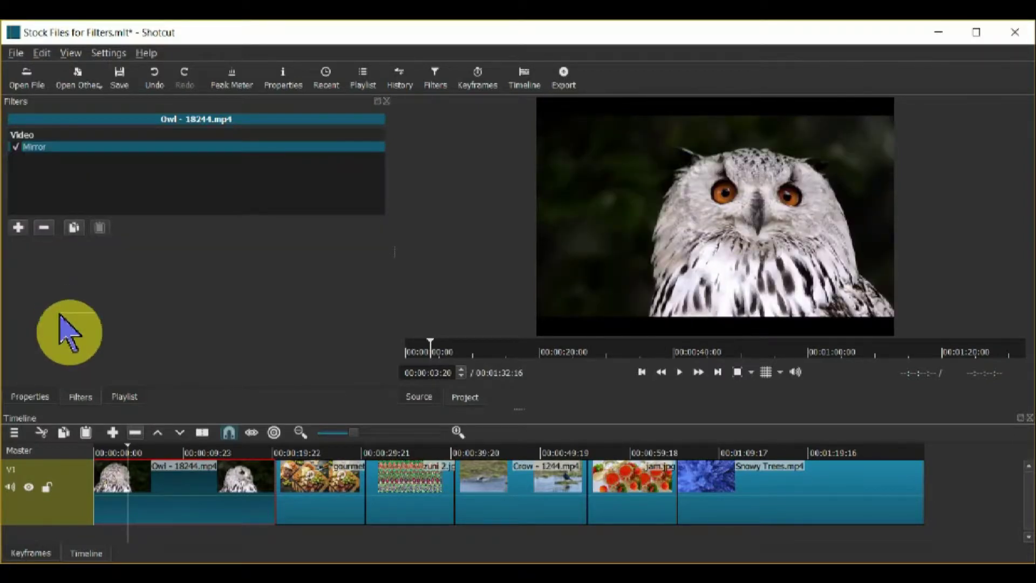
key("space")
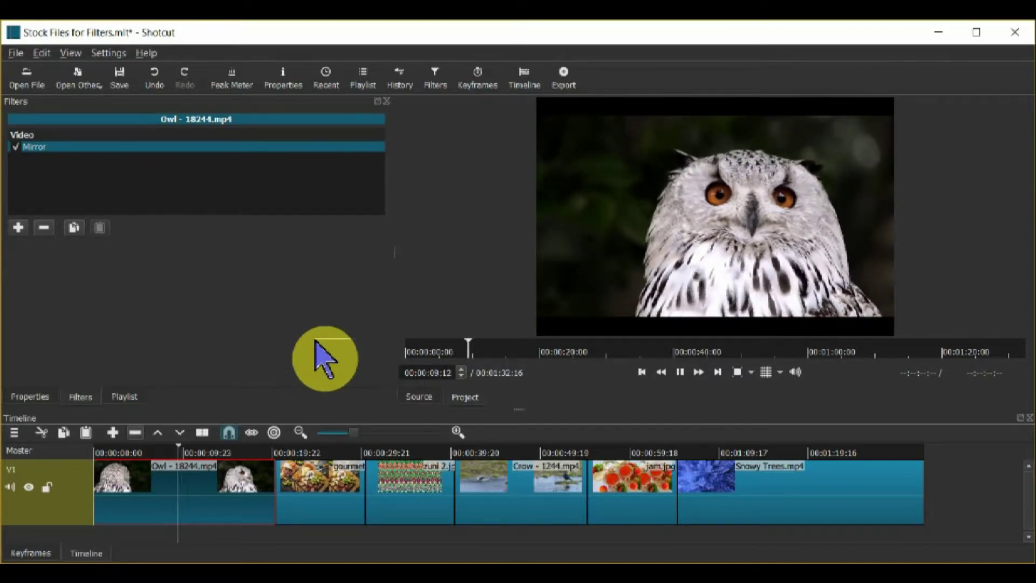
key("ctrl+z")
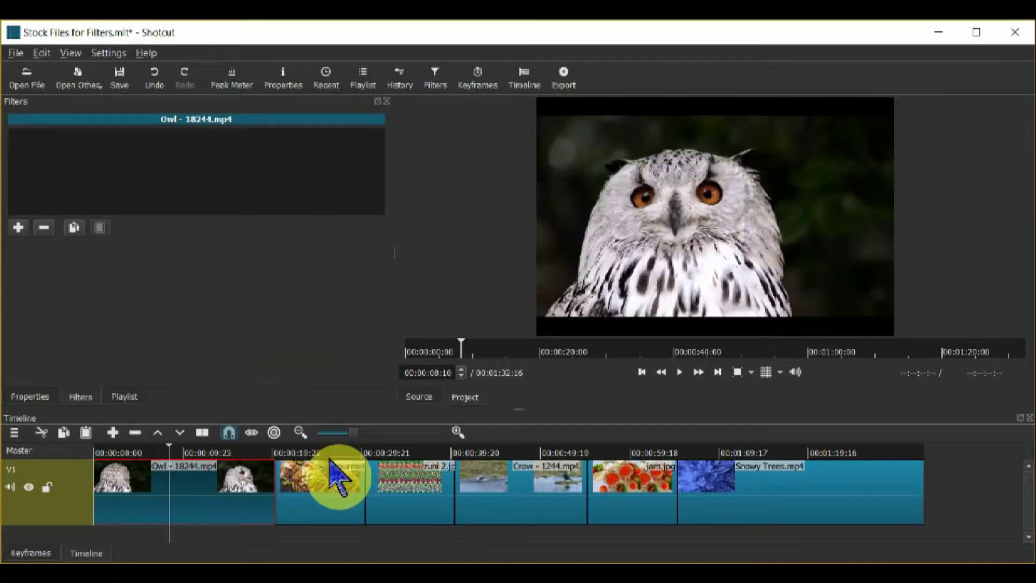
Apply a Mosaic filter to the Owl - 18244.mp4 clip with 6.1 % Width and 2.5 % Height
left_click(419, 455)
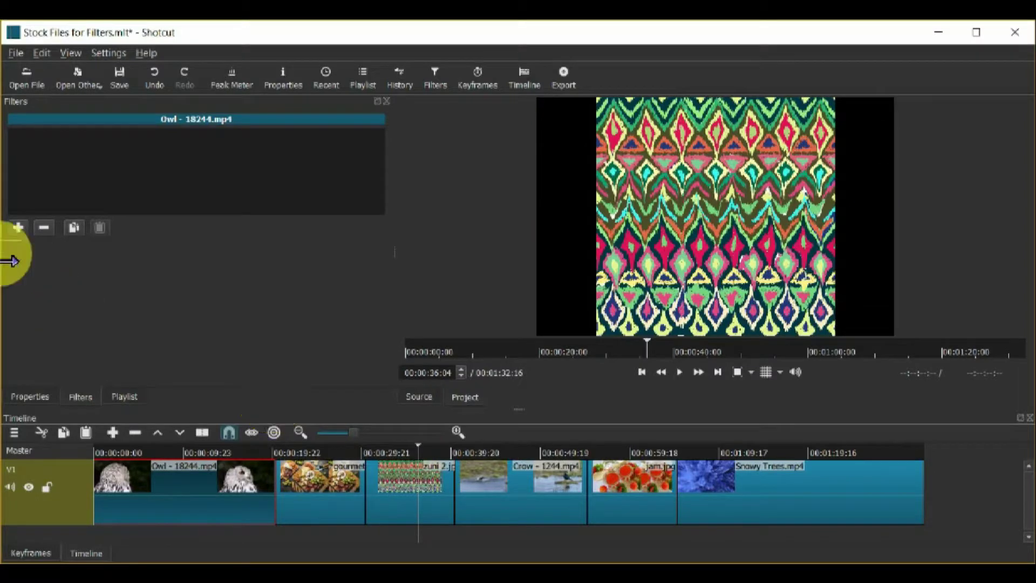
left_click(21, 227)
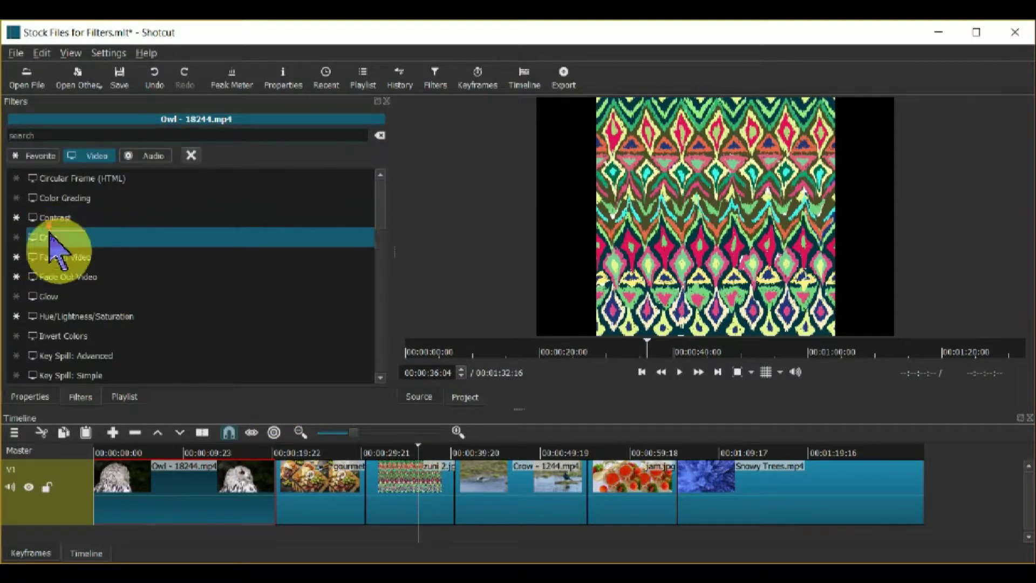
scroll(54, 240, "down", 2)
scroll(60, 250, "down", 1)
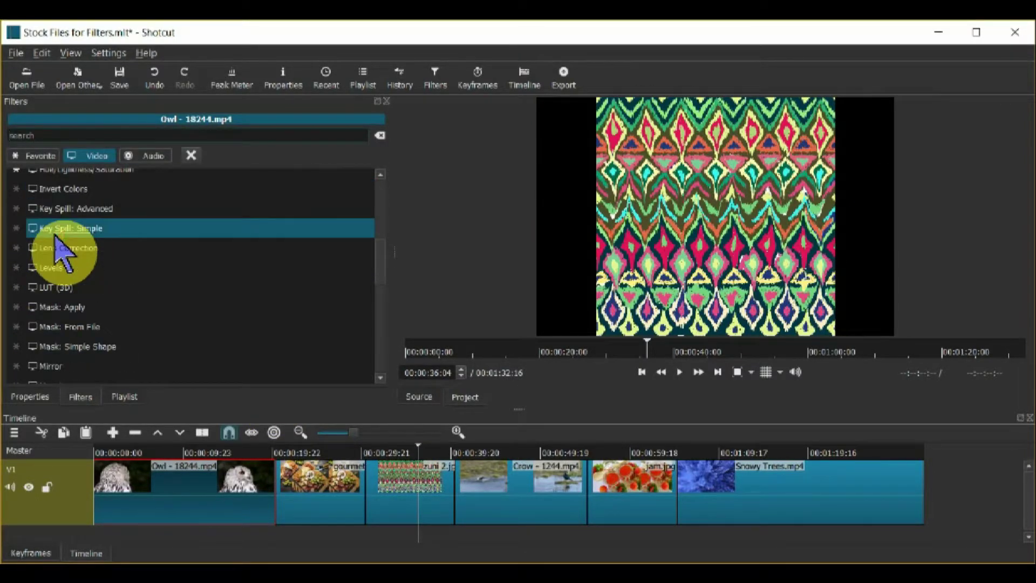
scroll(58, 249, "down", 1)
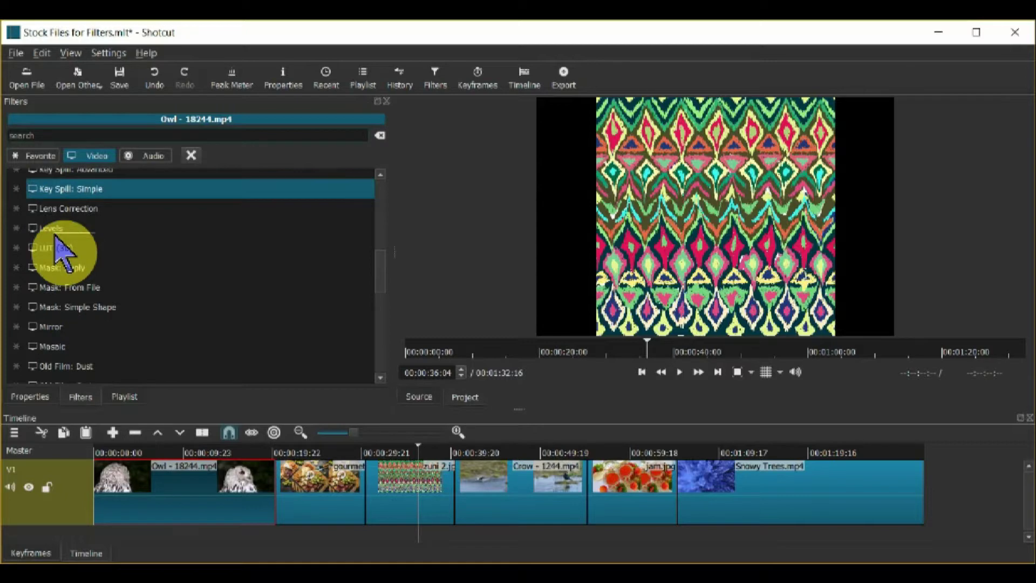
left_click(67, 346)
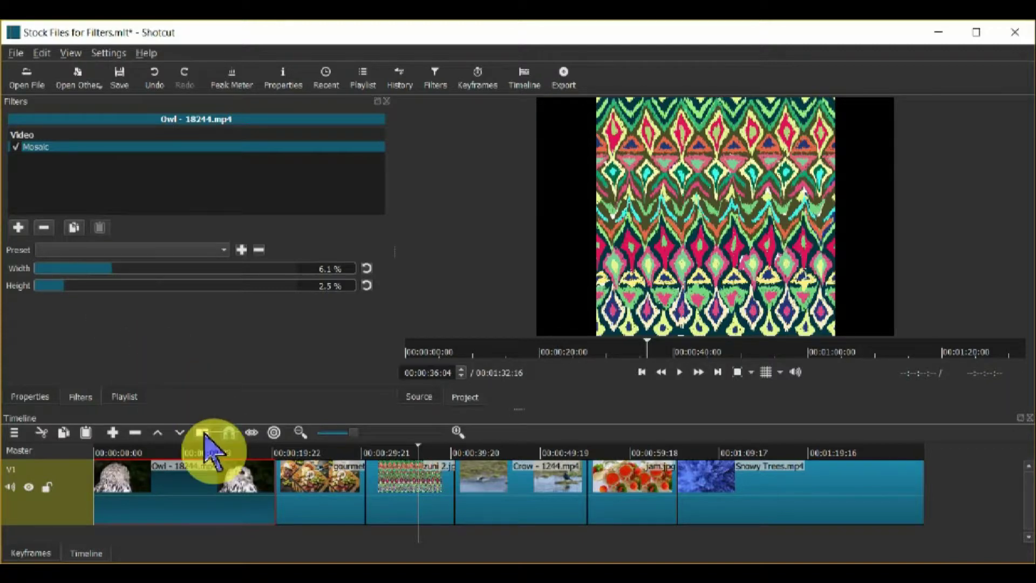
Adjust the owl clip's Mosaic filter to 2.0 % Width and 1.9 % Height, and remove it
left_click(231, 456)
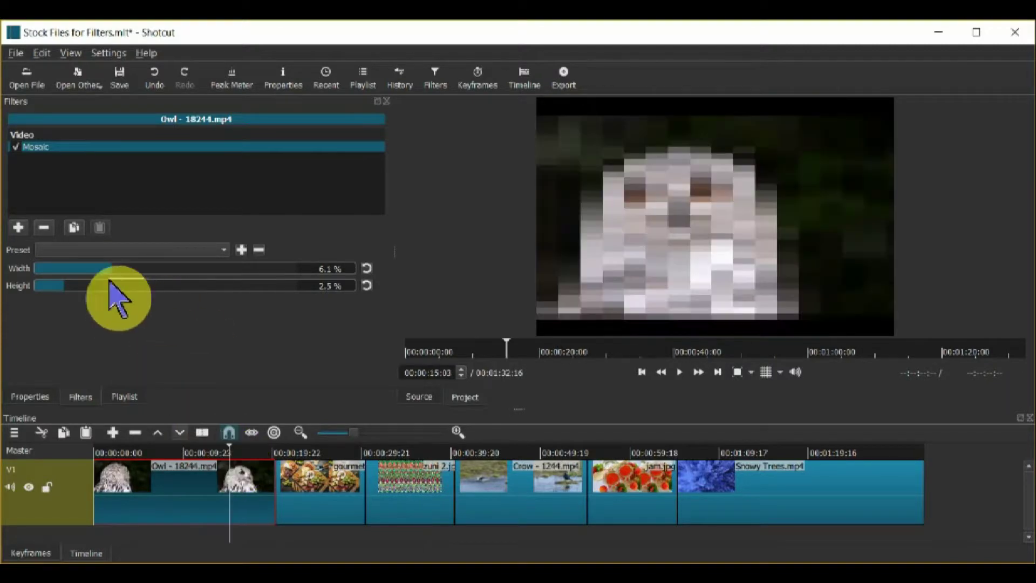
left_click(54, 270)
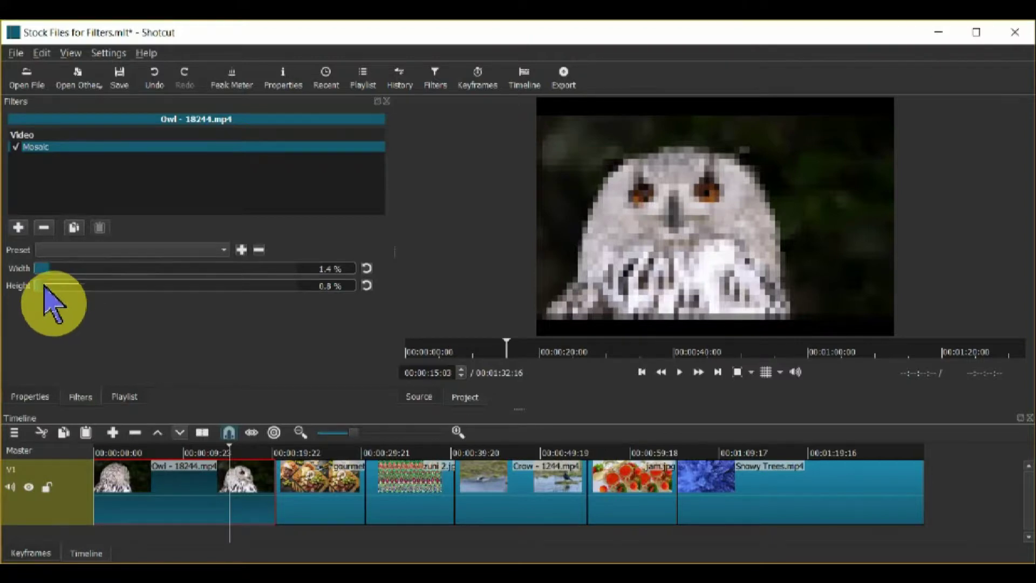
left_click_drag(56, 268, 46, 273)
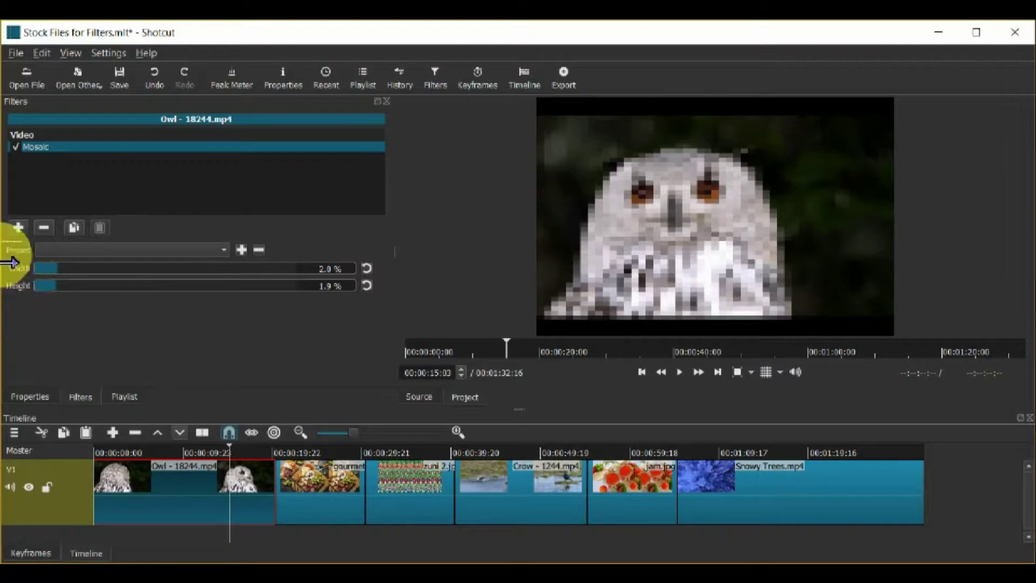
left_click(44, 227)
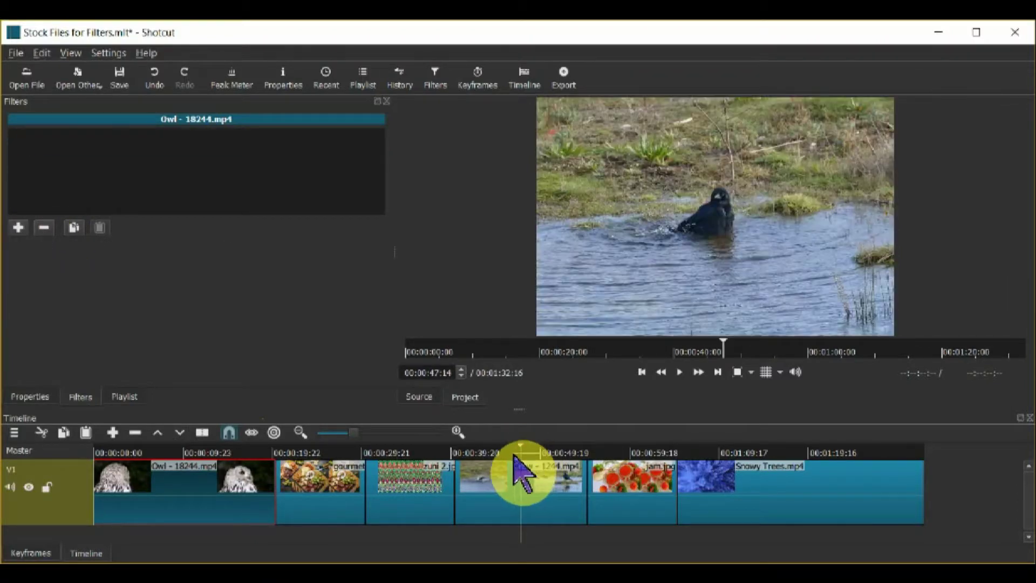
Apply an Old Film: Dust filter to the Crow - 1244.mp4 clip with 51 % Size and 202 Amount, and preview it
left_click(504, 521)
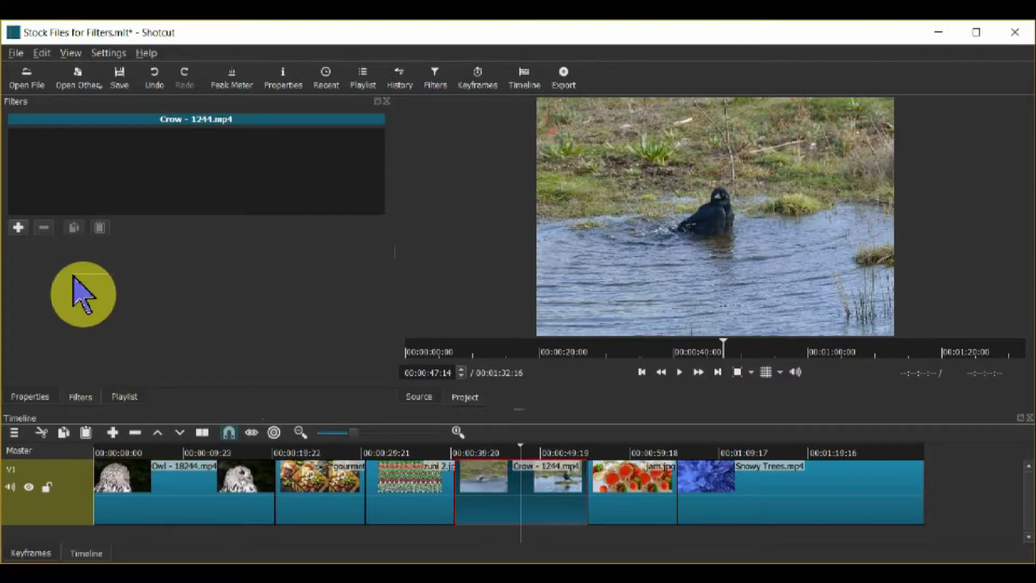
left_click(18, 228)
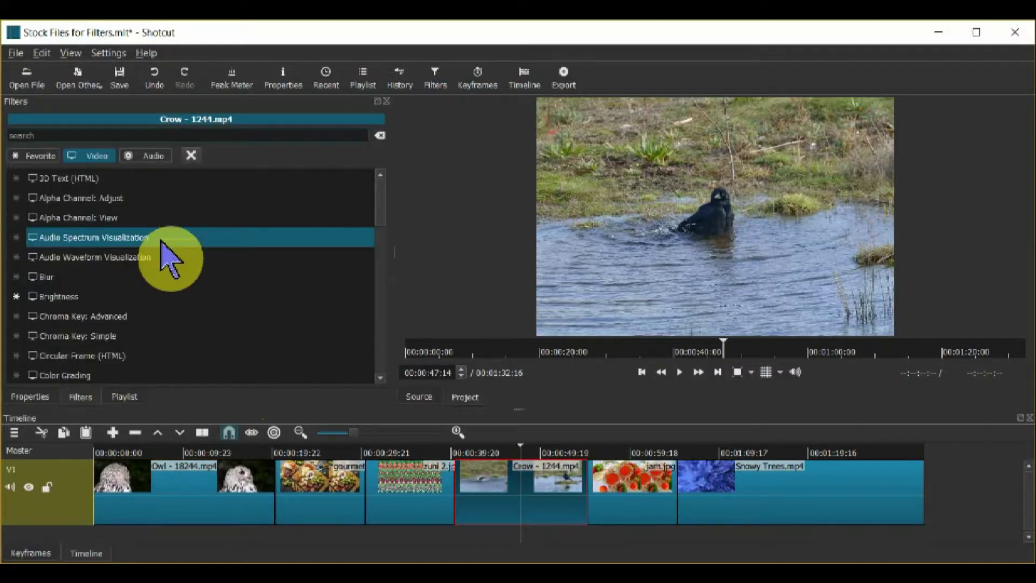
scroll(162, 254, "down", 3)
scroll(165, 262, "down", 5)
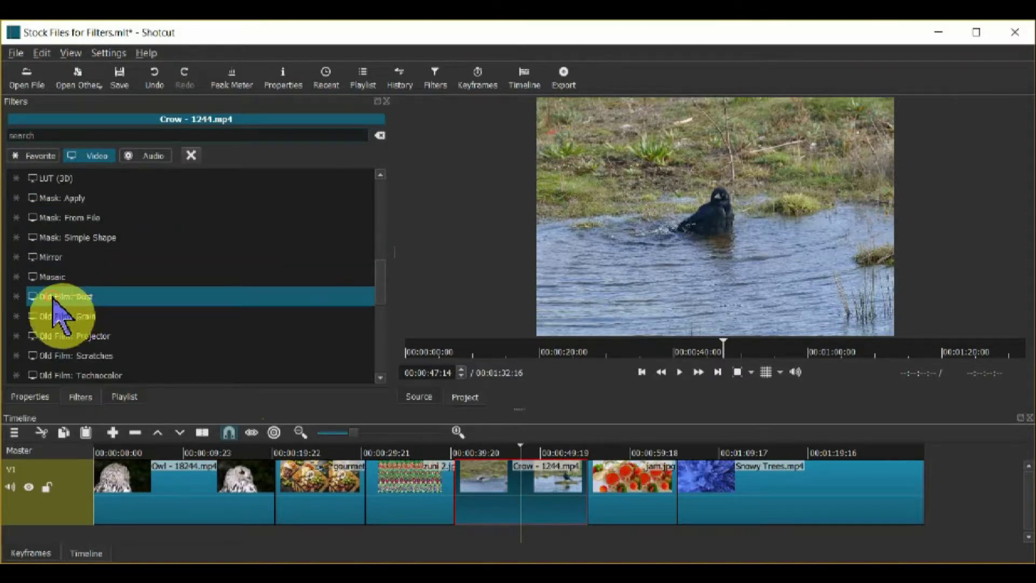
left_click(54, 301)
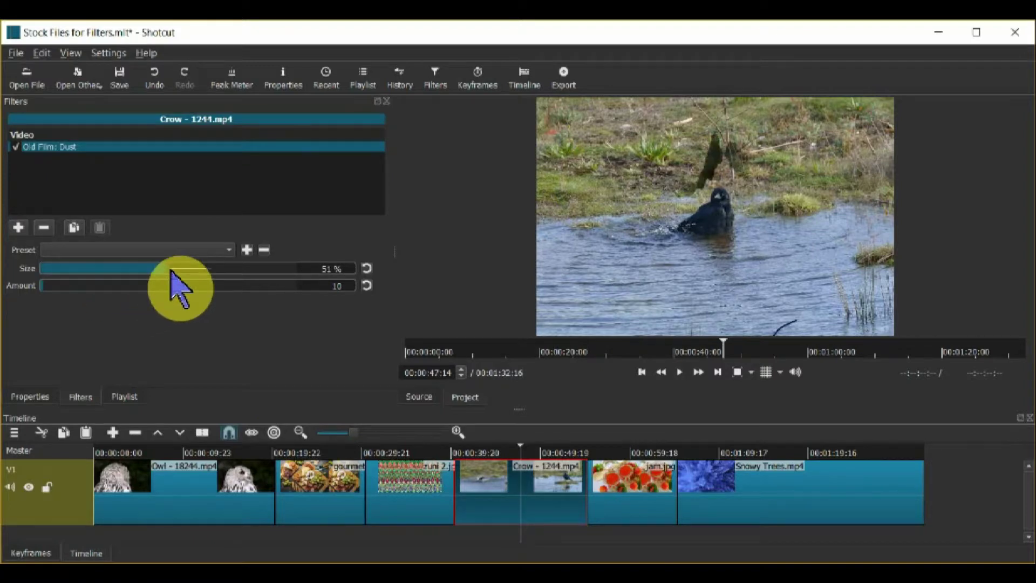
left_click(100, 285)
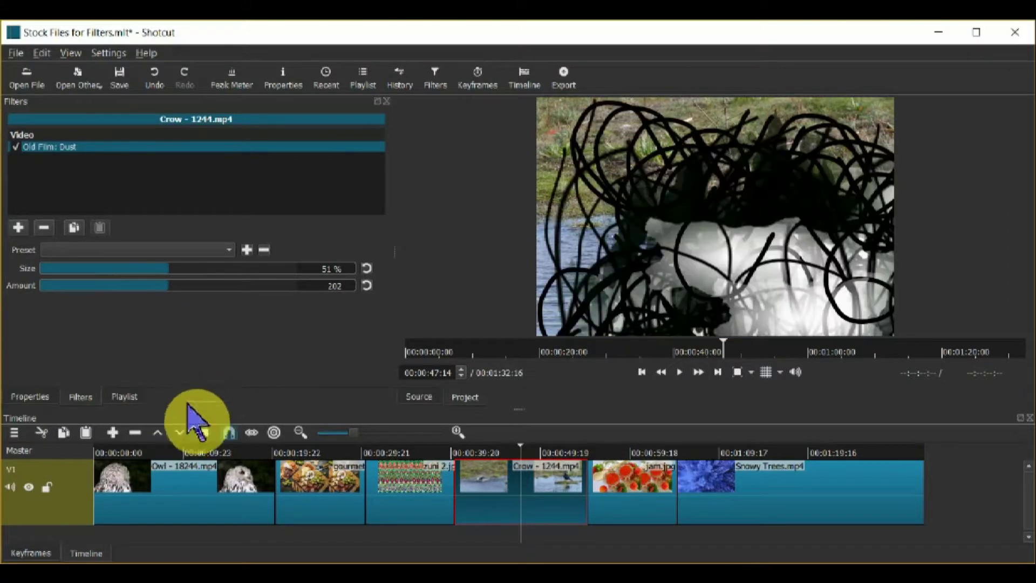
key("space")
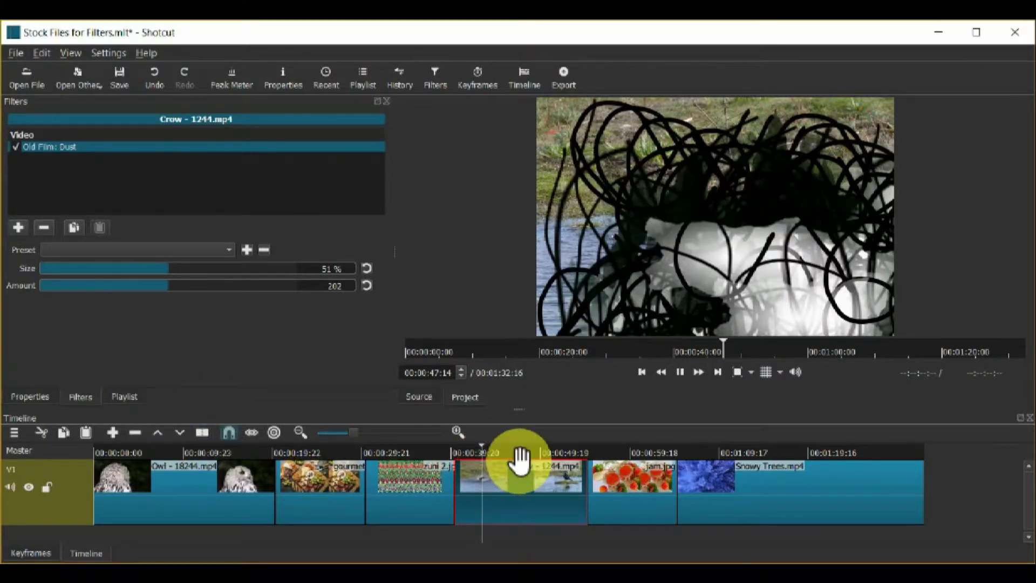
key("space")
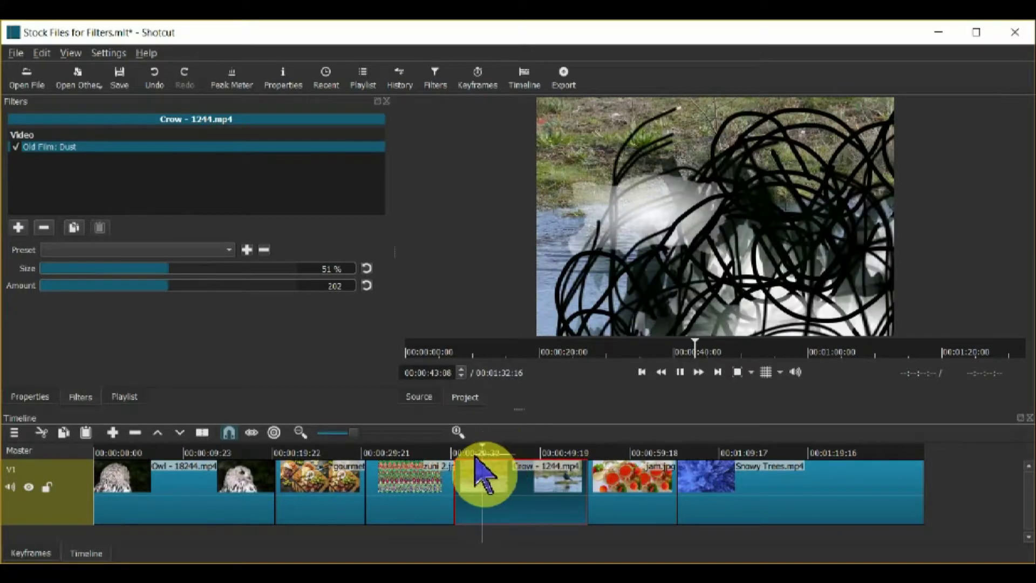
key("space")
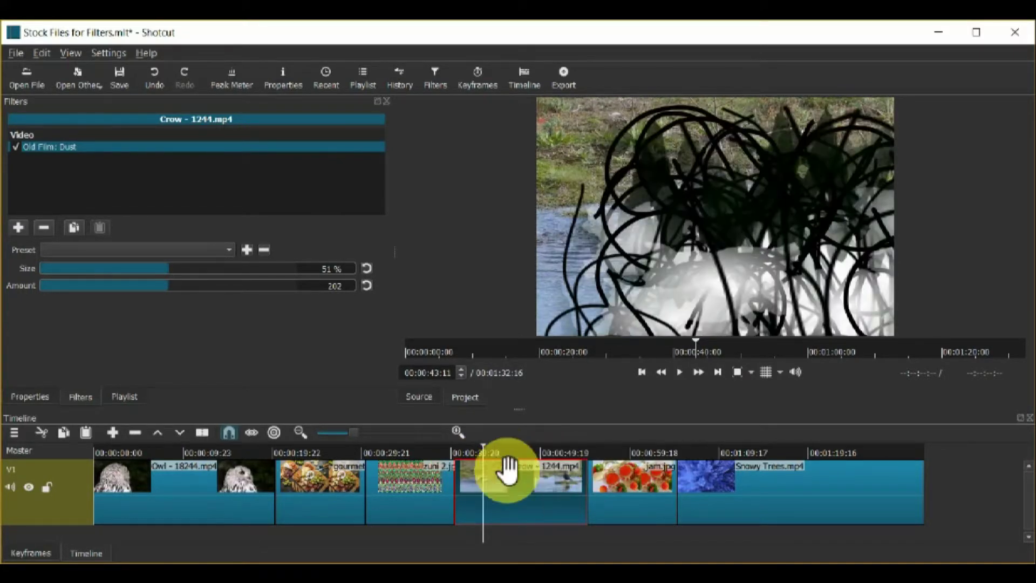
Adjust the crow clip's Dust filter to 3 % Size and 284 Amount during playback, and remove it
left_click(44, 269)
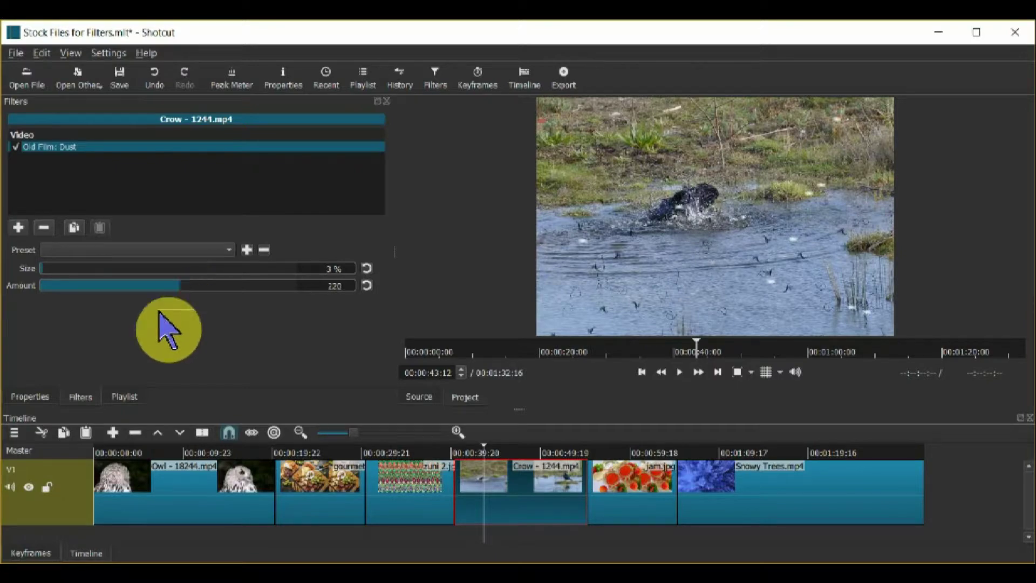
key("space")
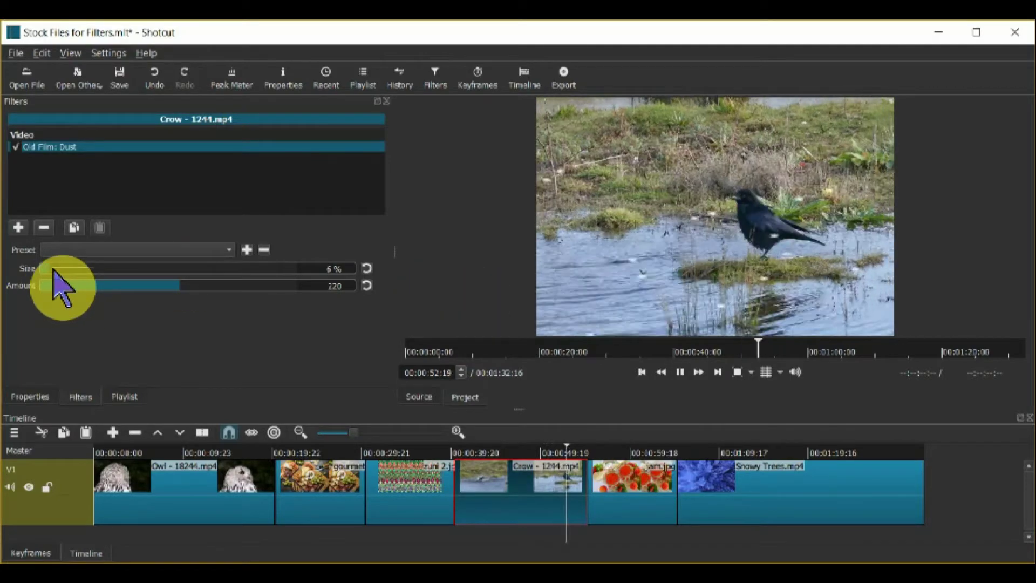
key("space")
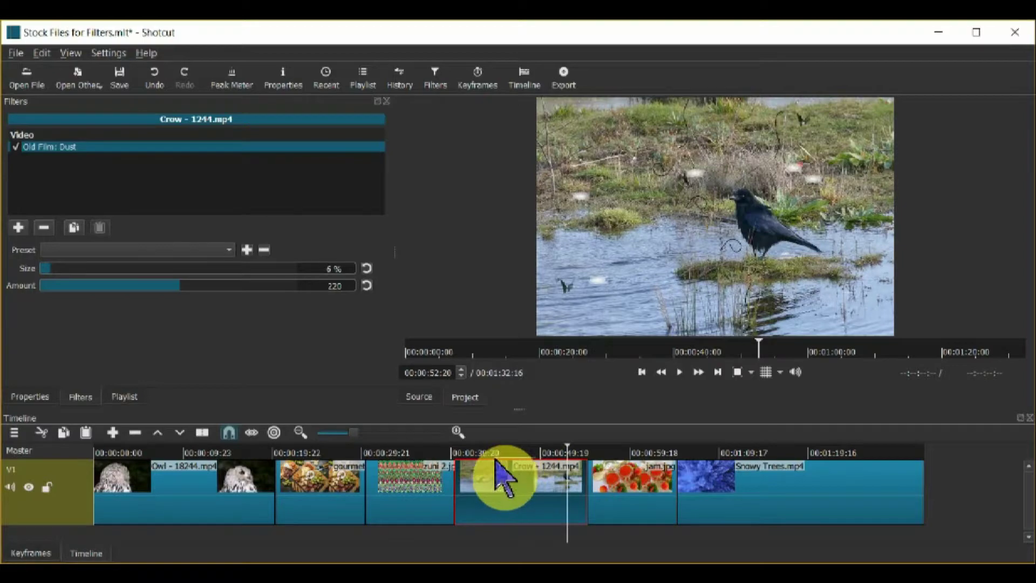
left_click(471, 455)
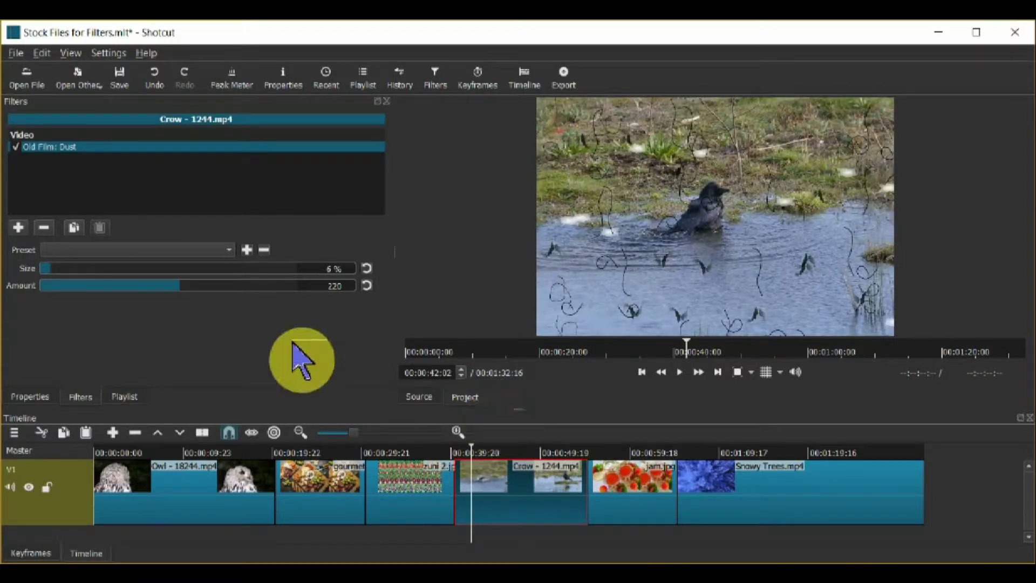
key("space")
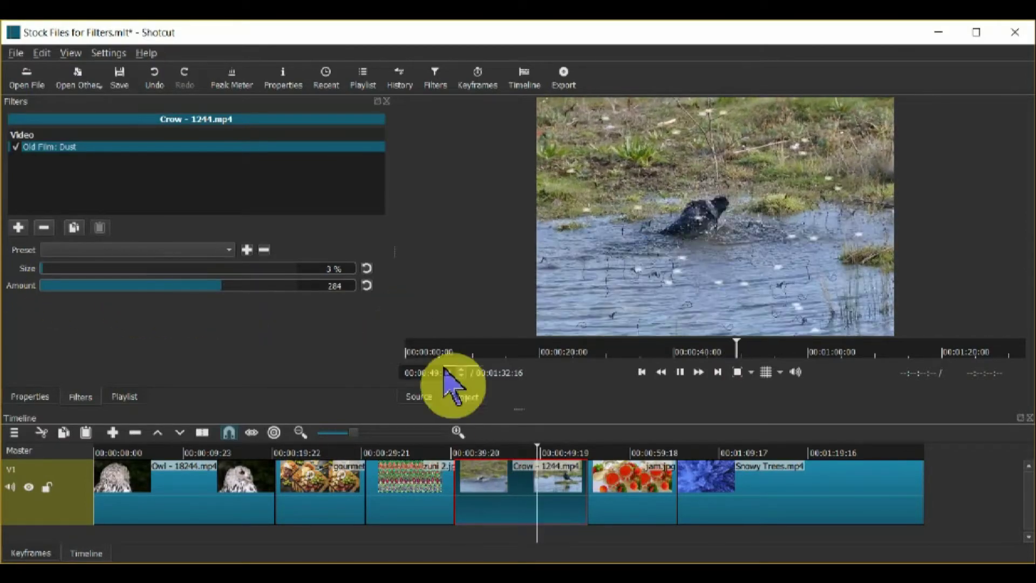
left_click(479, 449)
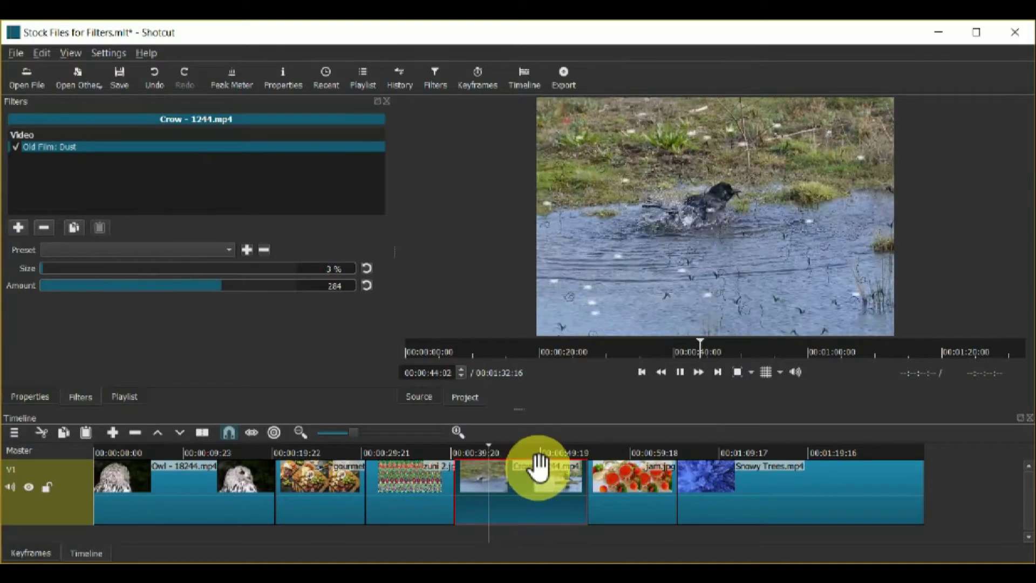
key("space")
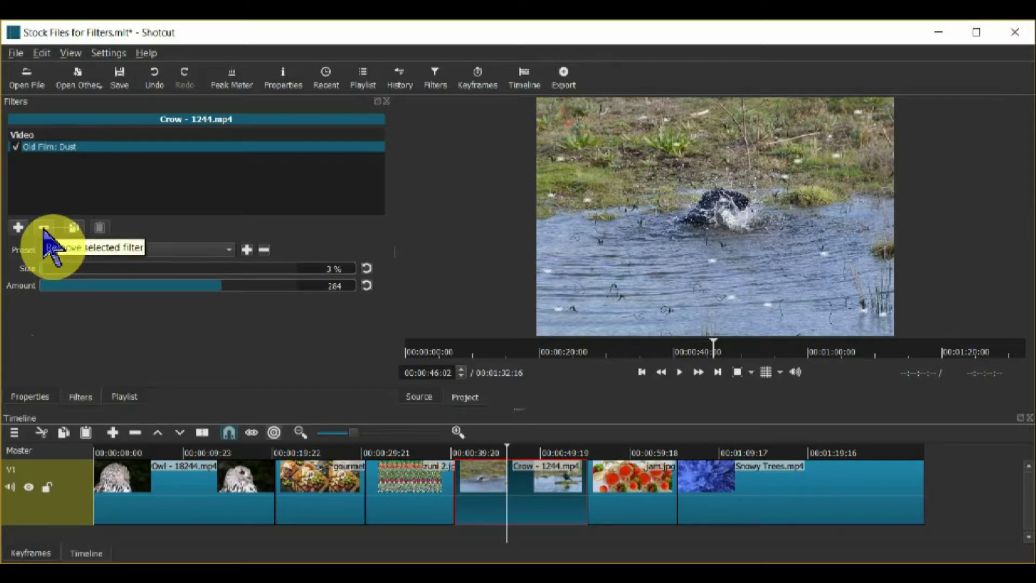
Apply an Old Film: Grain filter to the crow clip with 62 % Noise
left_click(18, 227)
scroll(89, 232, "down", 6)
scroll(97, 240, "down", 4)
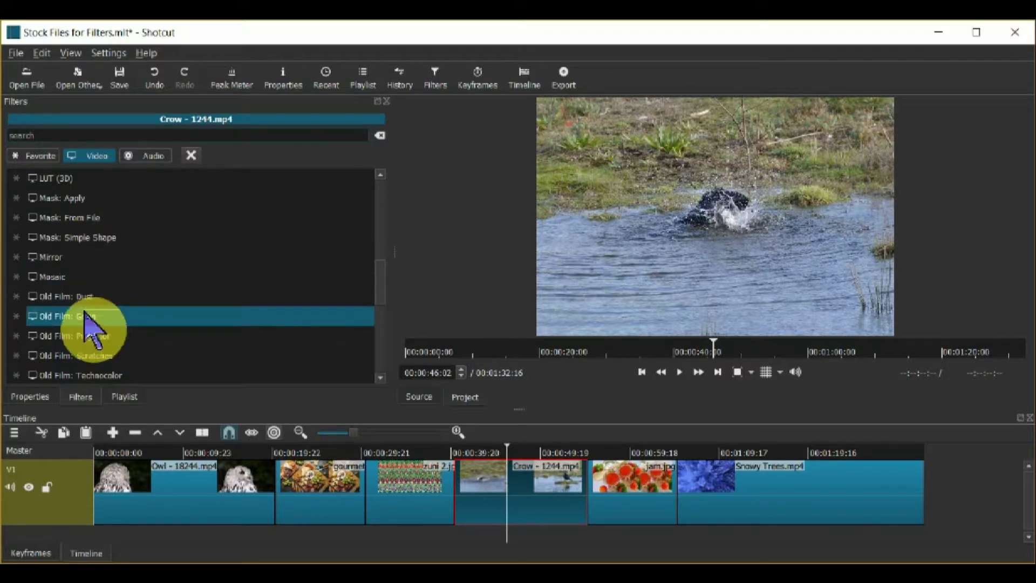
left_click(83, 324)
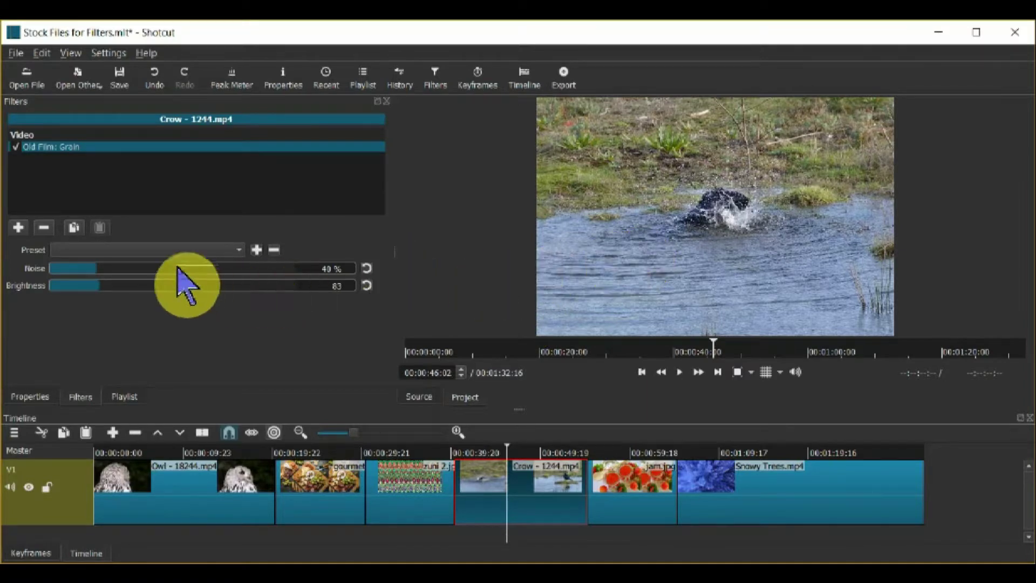
left_click(127, 269)
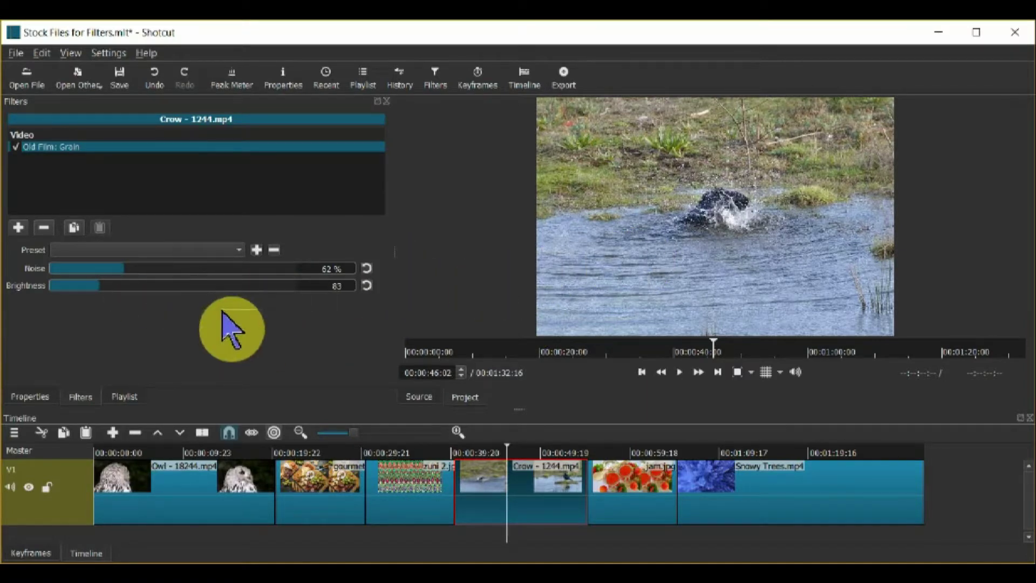
Set the Grain filter's Brightness to 81 and raise its Noise during playback, and remove the filter
left_click(176, 285)
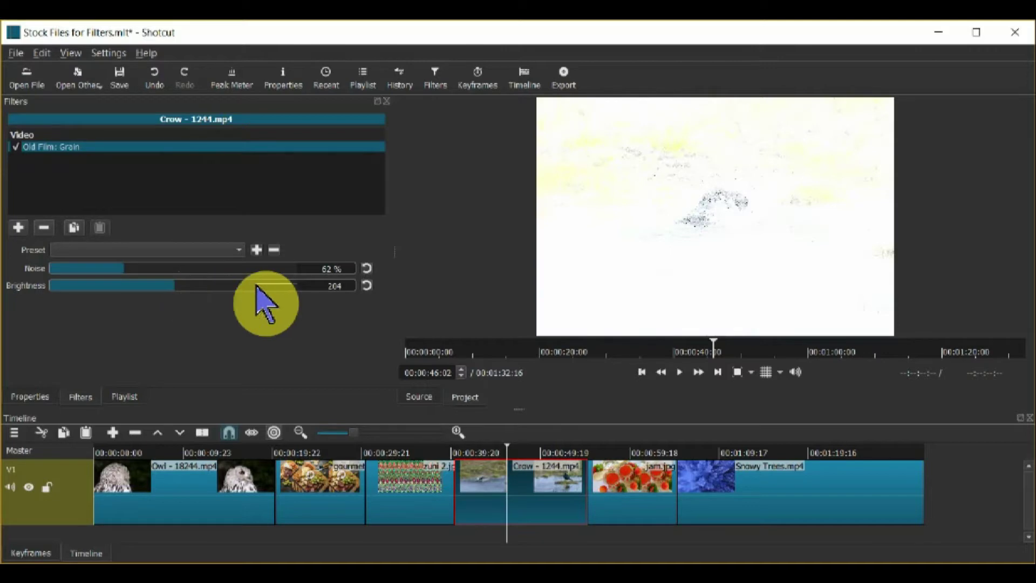
left_click(98, 286)
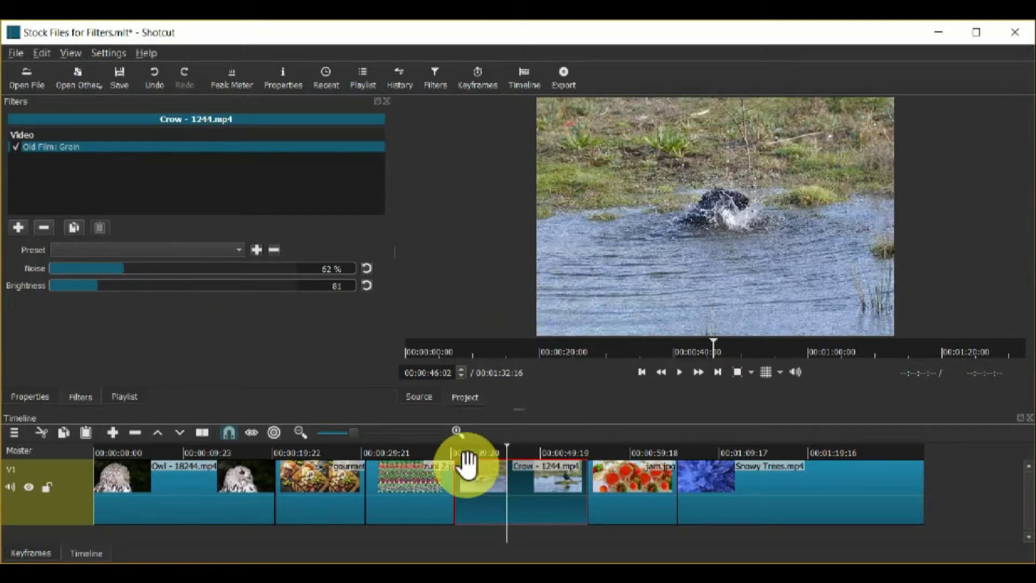
key("space")
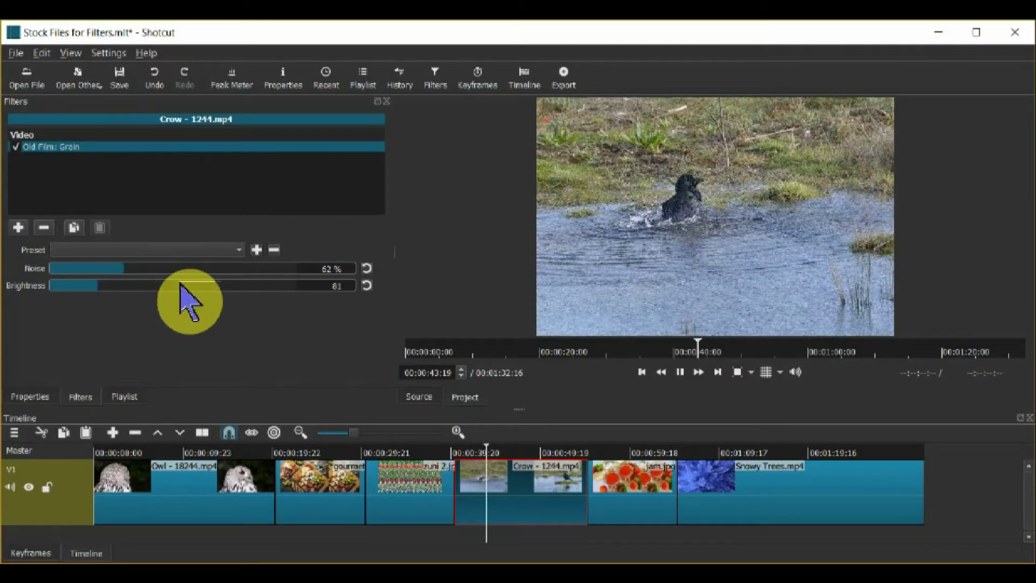
left_click_drag(177, 269, 203, 268)
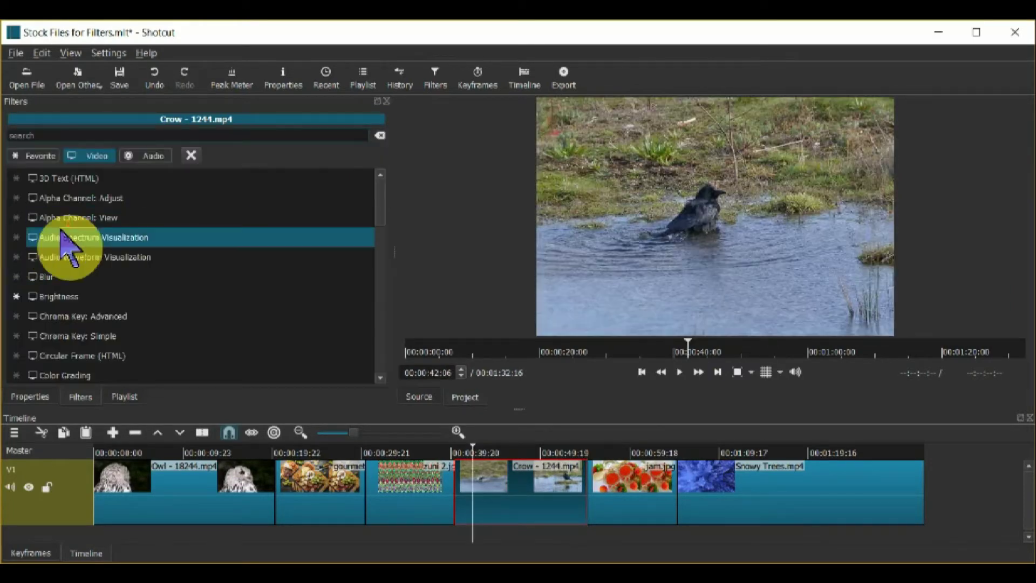
Apply an Old Film: Projector filter to the crow clip with 33 % Vertical frequency, 35 Brightness up, 45 Brightness down and 87 % Brightness frequency
scroll(85, 240, "down", 8)
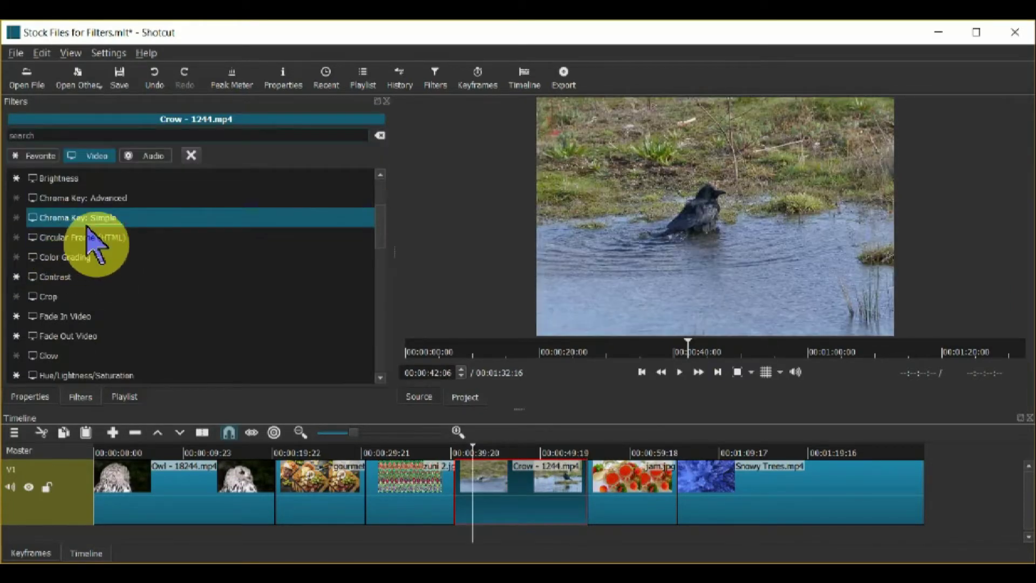
left_click(100, 270)
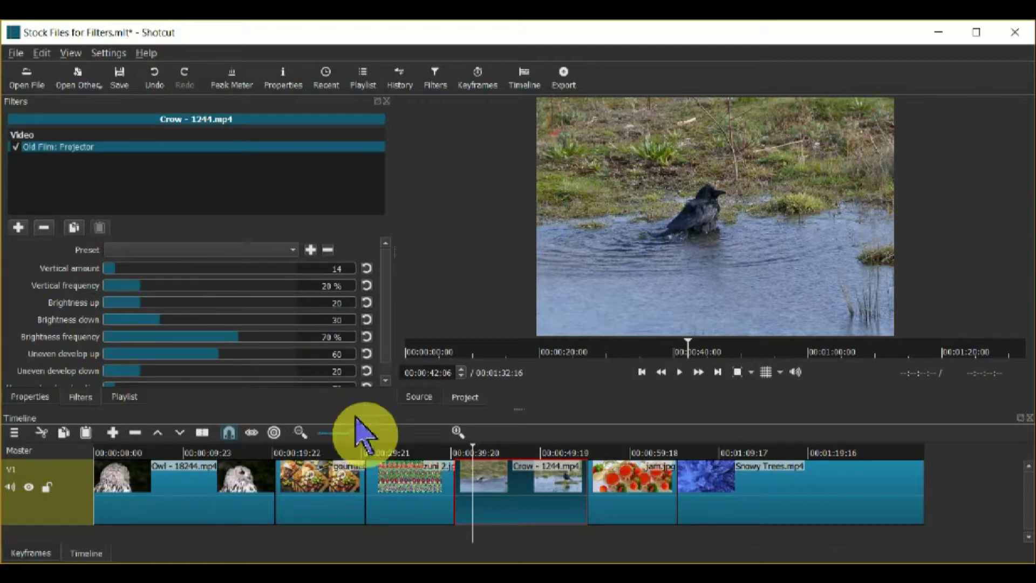
key("space")
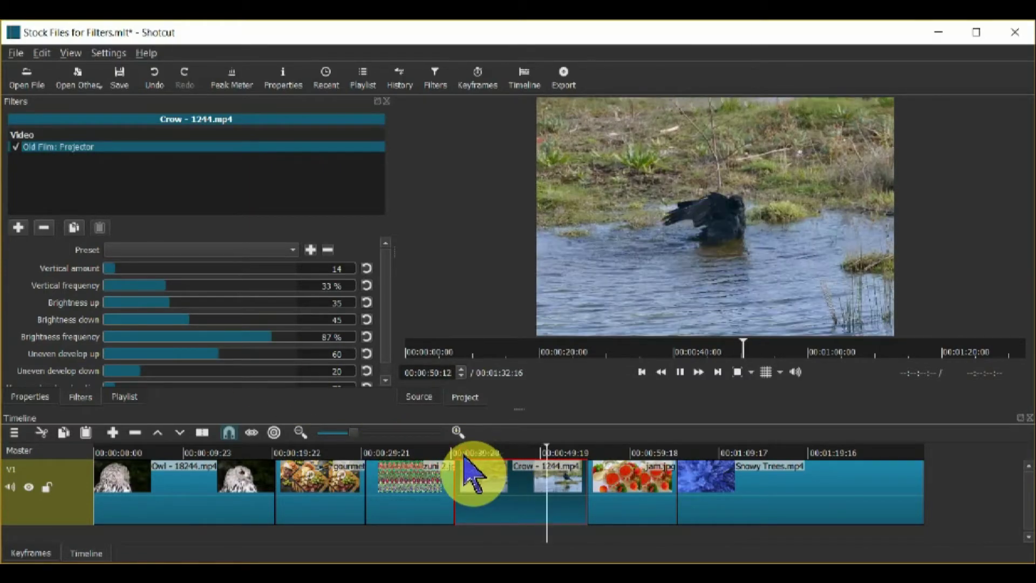
Preview the Projector filter with 77 Uneven develop up and 46 Uneven develop down, and remove it
key("space")
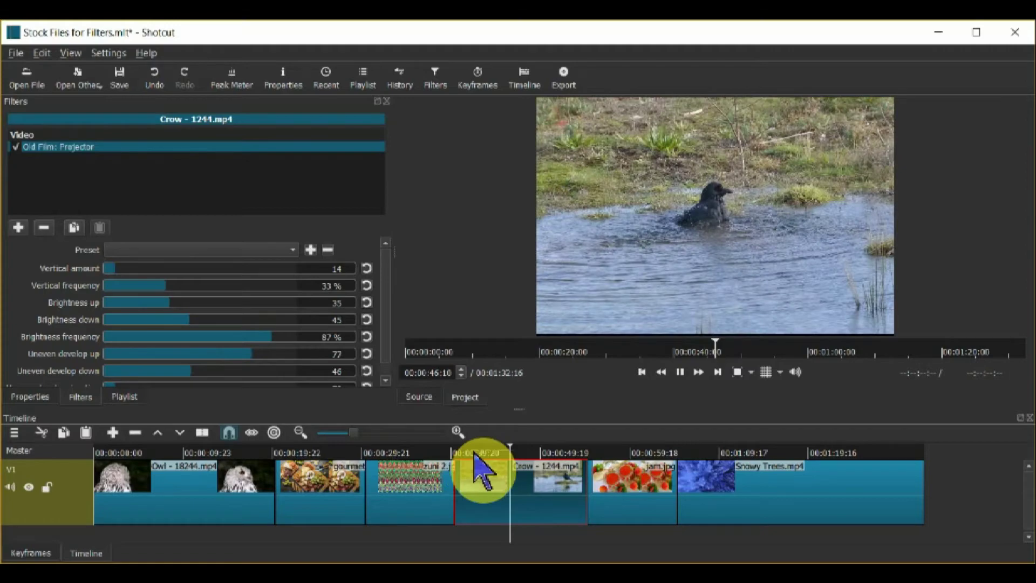
key("space")
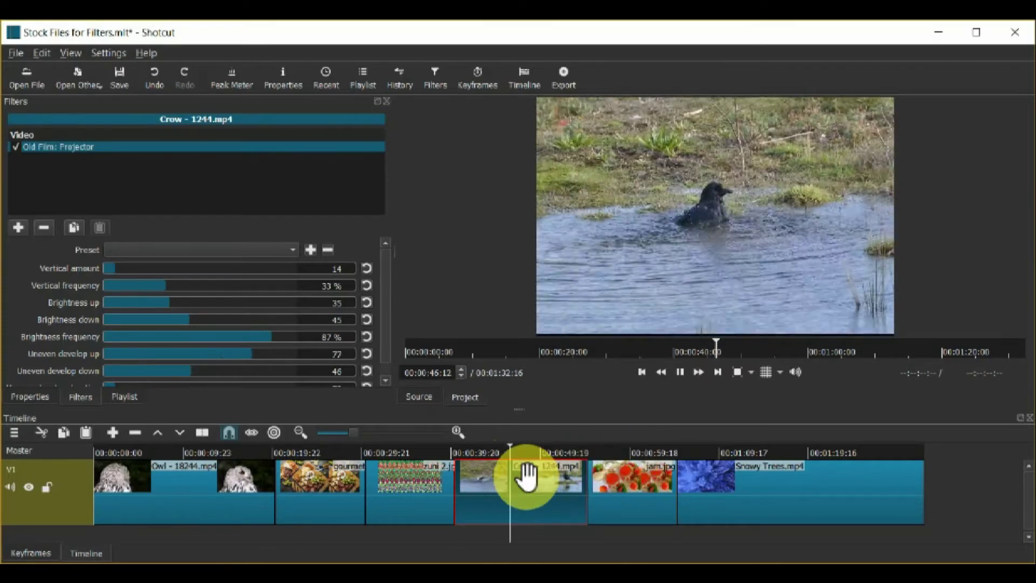
key("space")
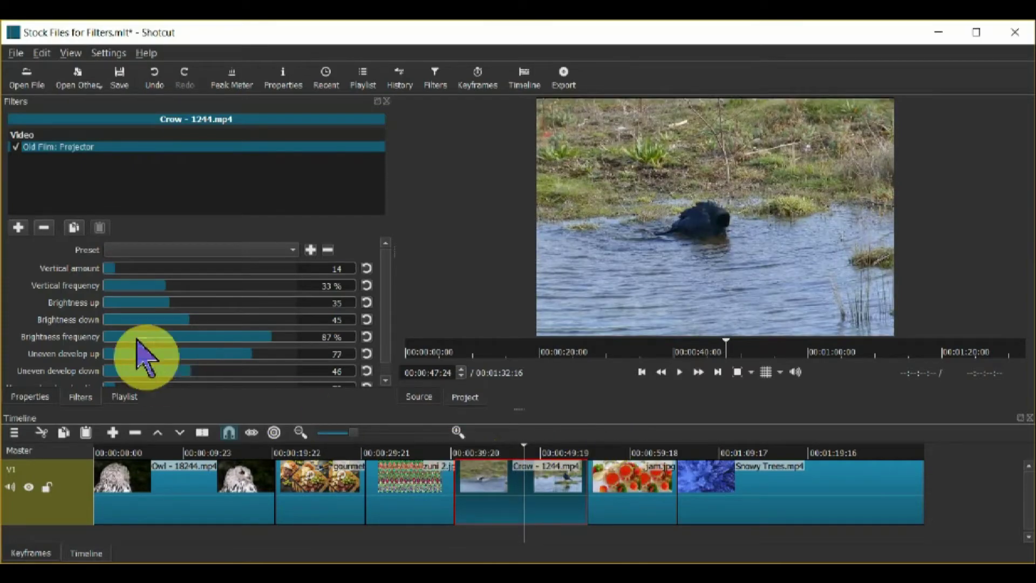
left_click(46, 223)
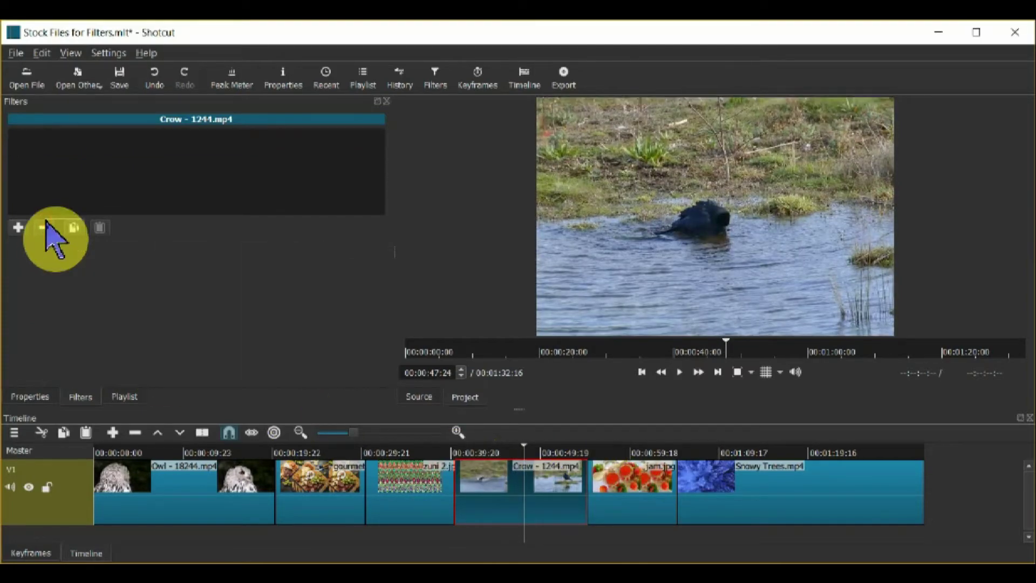
Apply an Old Film: Scratches filter to the crow clip with 56 Amount, 57 Darkness and 66 Lightness during playback
left_click(19, 228)
scroll(105, 278, "down", 3)
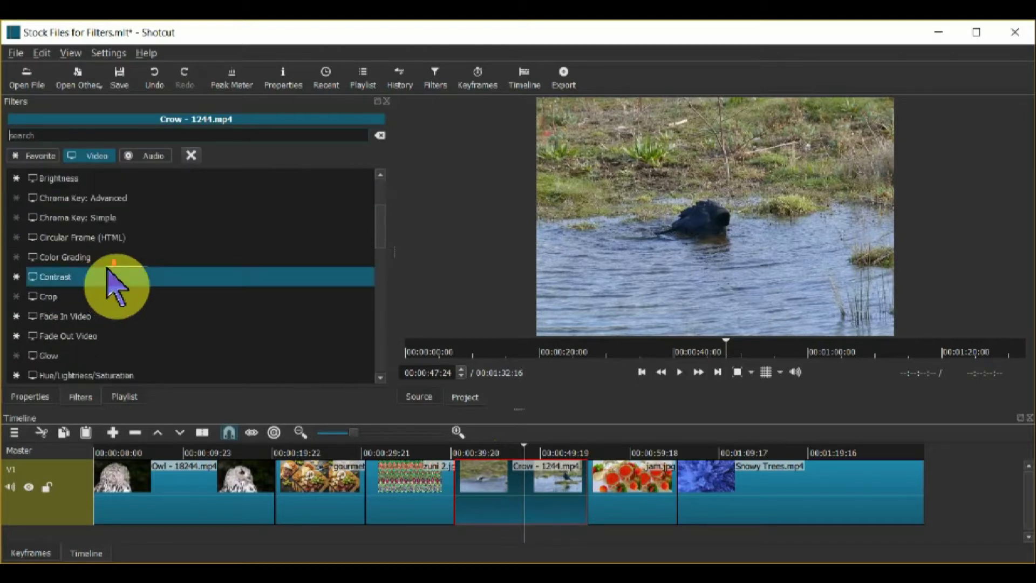
scroll(108, 300, "down", 5)
left_click(99, 318)
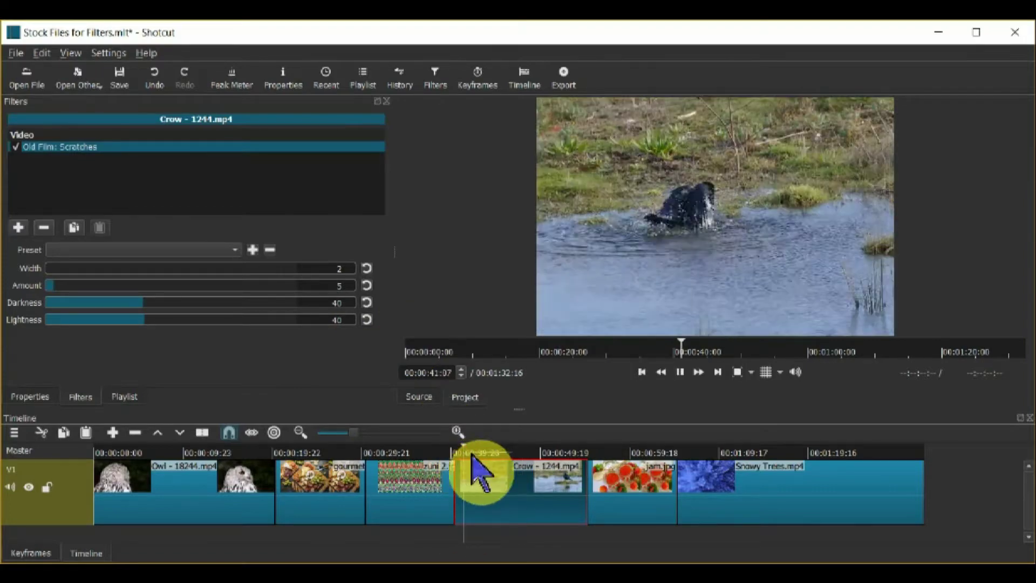
left_click(186, 285)
left_click(188, 302)
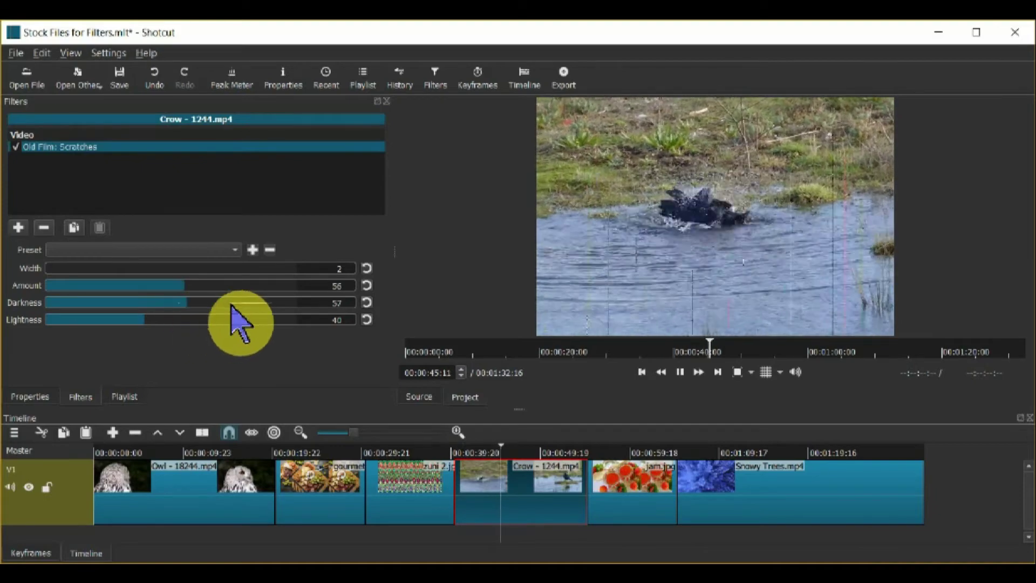
left_click(211, 319)
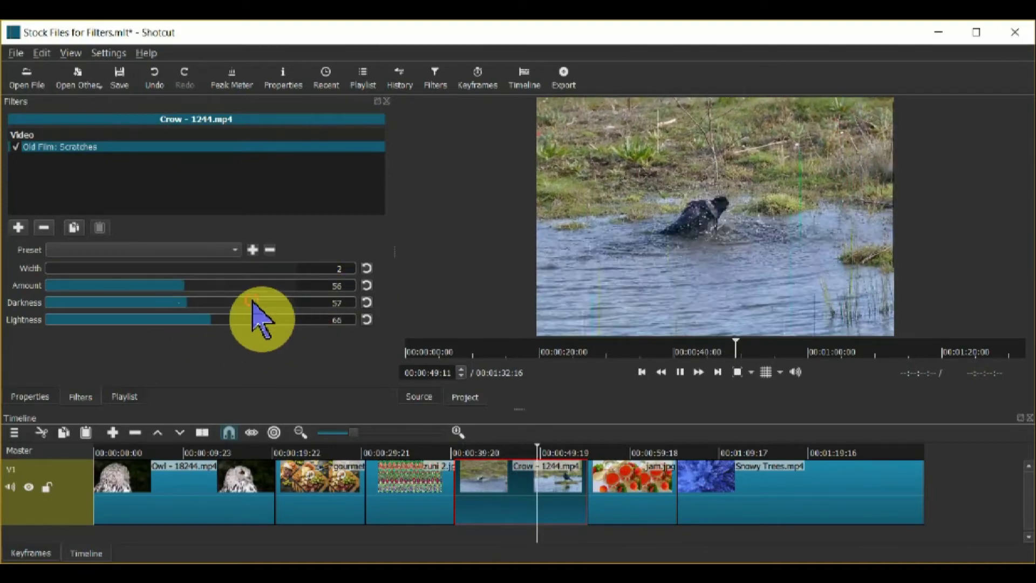
Adjust the Scratches filter to 80 Amount, 82 Darkness and 54 Lightness, and remove it
left_click(246, 286)
left_click(249, 303)
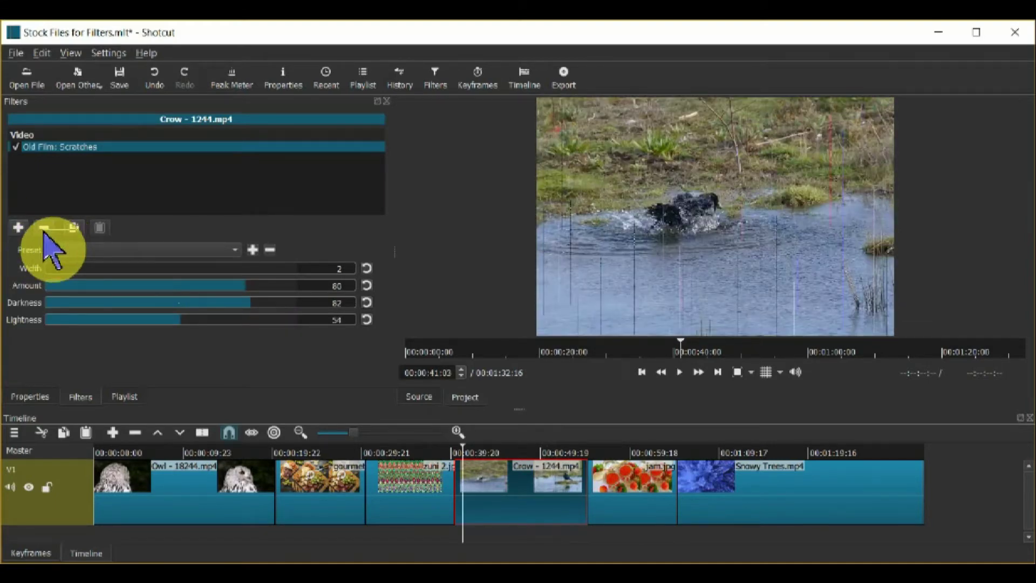
left_click(45, 228)
Apply an Old Film: Technocolor filter to the crow clip with 251 Green-Red and 257 Yellow-Blue during playback
left_click(17, 228)
scroll(128, 259, "down", 7)
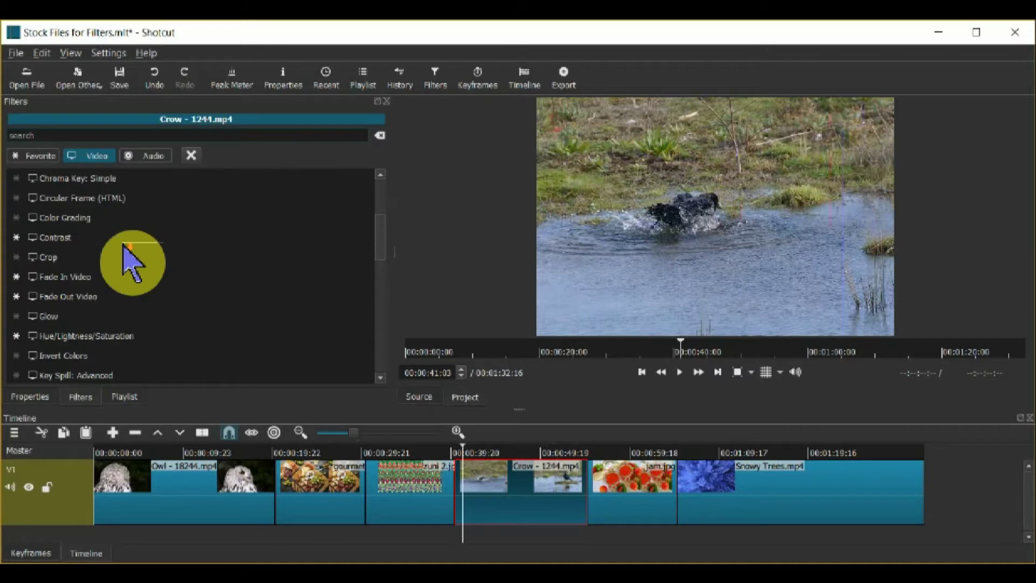
scroll(125, 251, "down", 4)
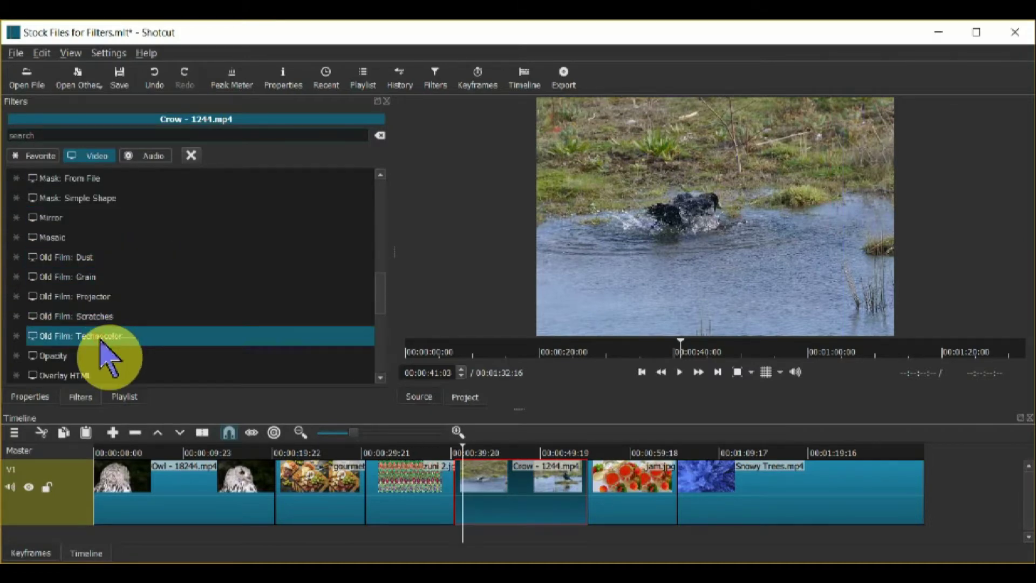
left_click(108, 358)
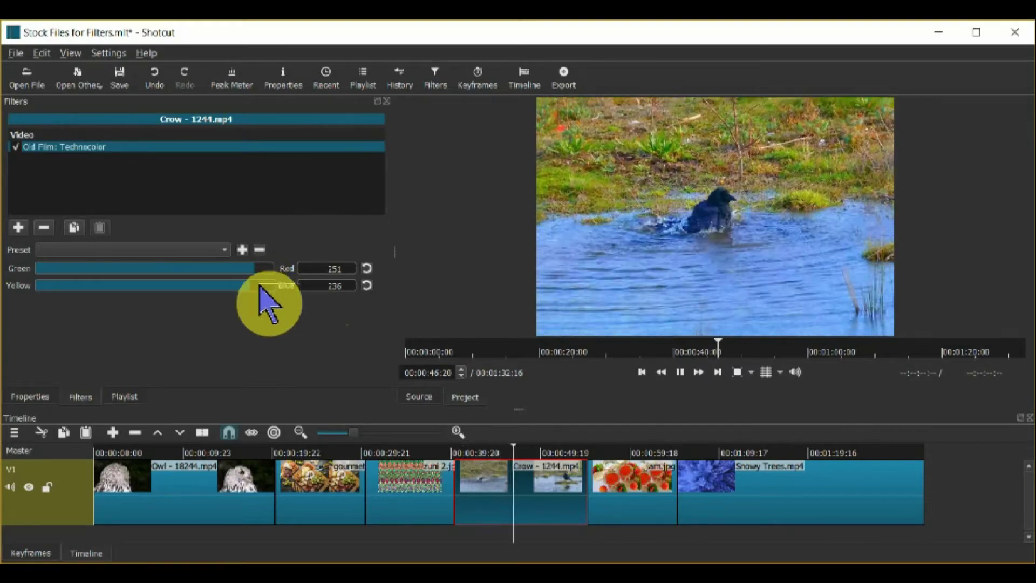
left_click_drag(260, 285, 286, 347)
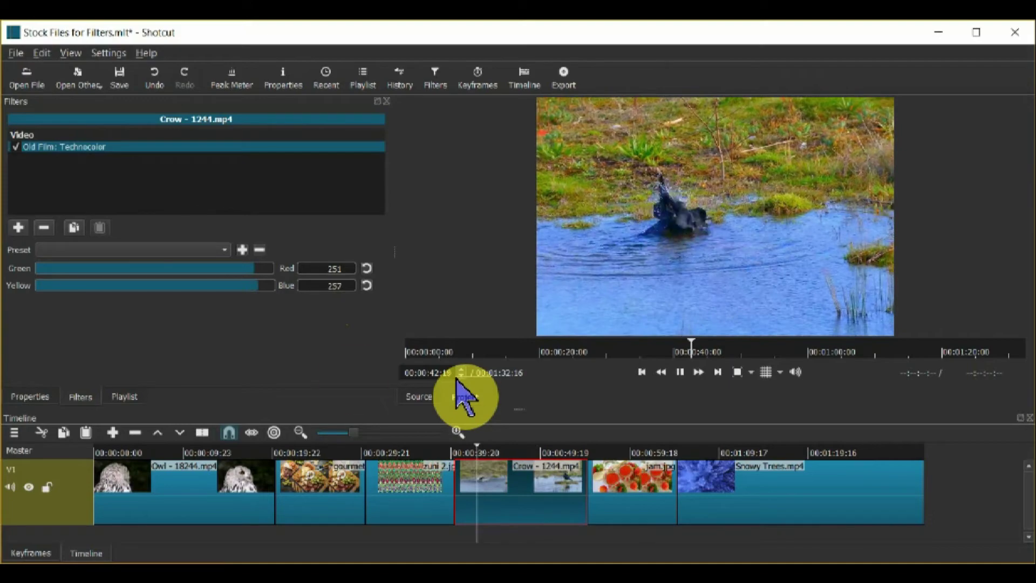
Try the Technocolor filter at 19 Green-Red and 20 Yellow-Blue, at -72 and -74, and at -7 and -74
left_click(171, 285)
left_click(163, 268)
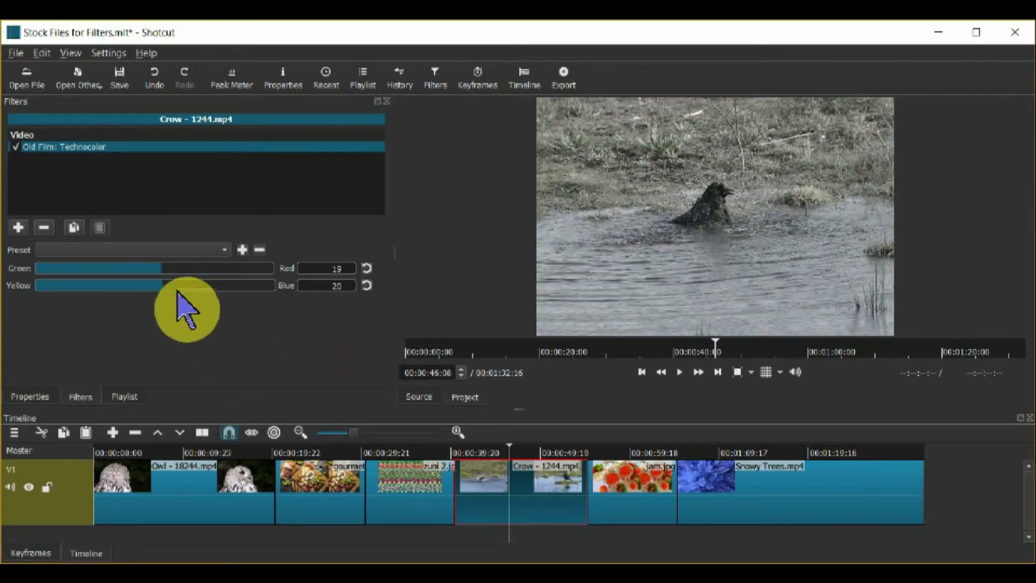
left_click(127, 269)
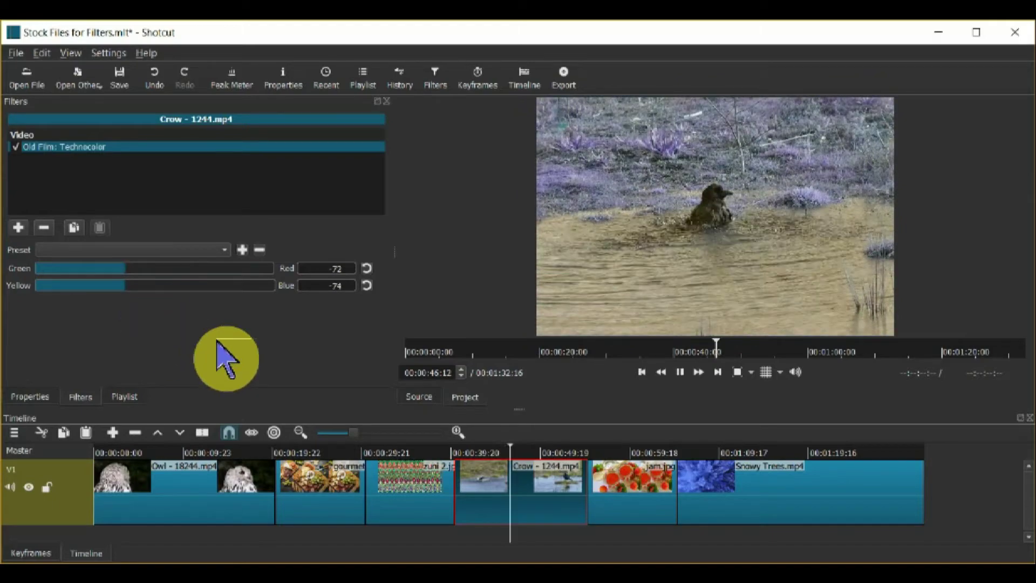
left_click(152, 269)
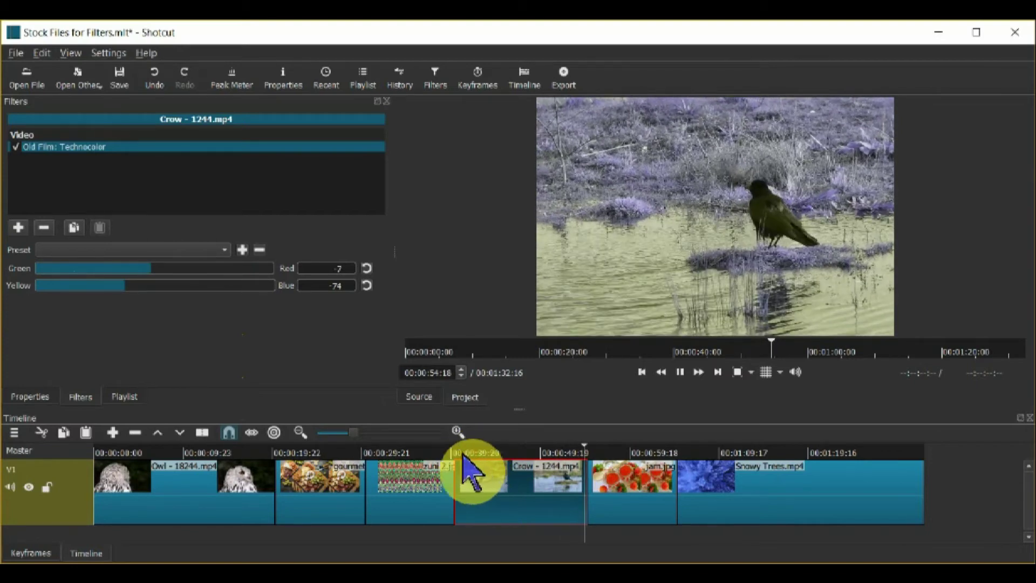
Replay the crow clip from near its start with the Technocolor filter at 234 Green-Red and 228 Yellow-Blue, and pause playback
left_click(466, 458)
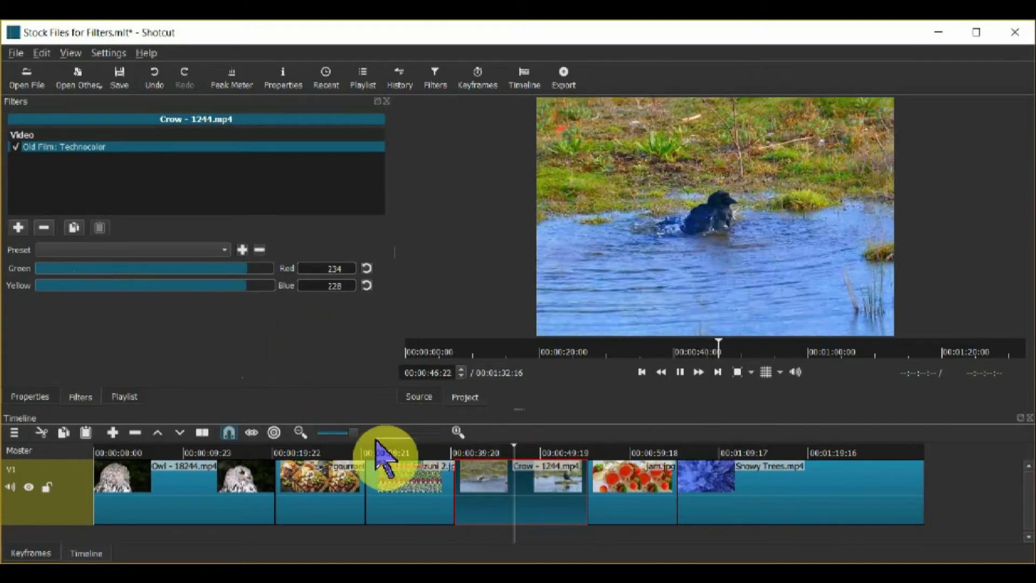
key("space")
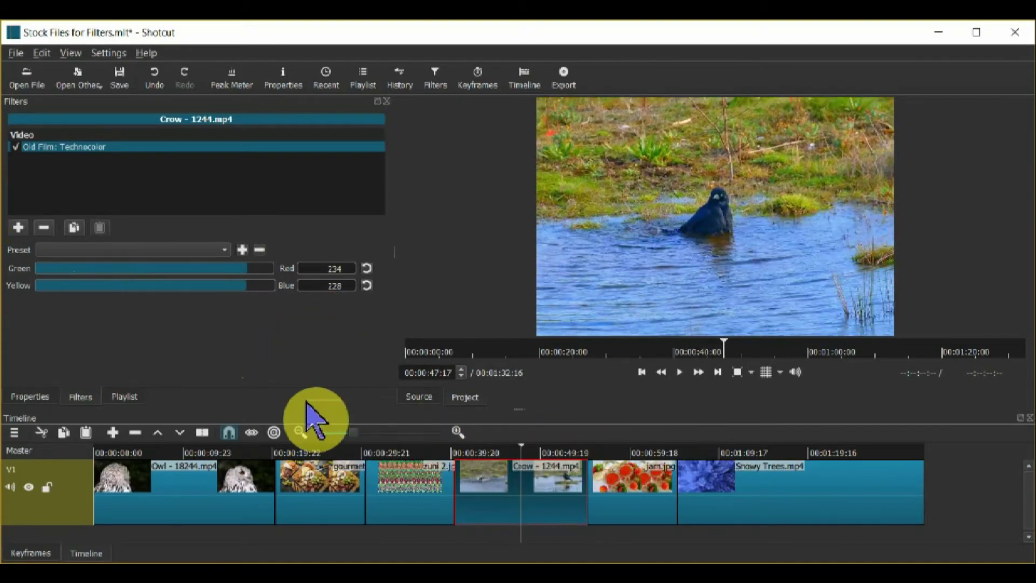
Browse the video filters beyond the mask filters to choose another one for the crow clip
left_click(18, 228)
scroll(81, 260, "down", 10)
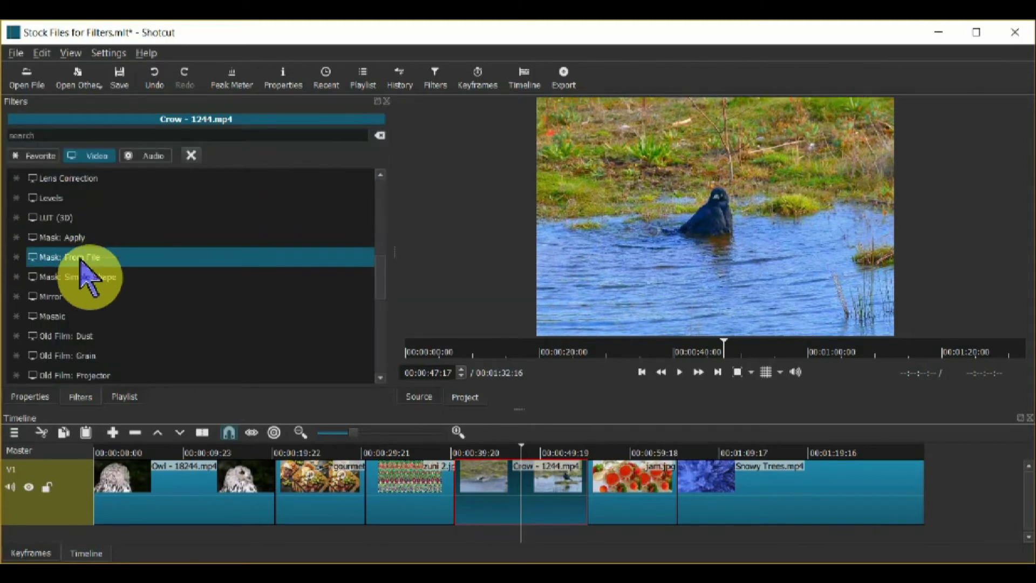